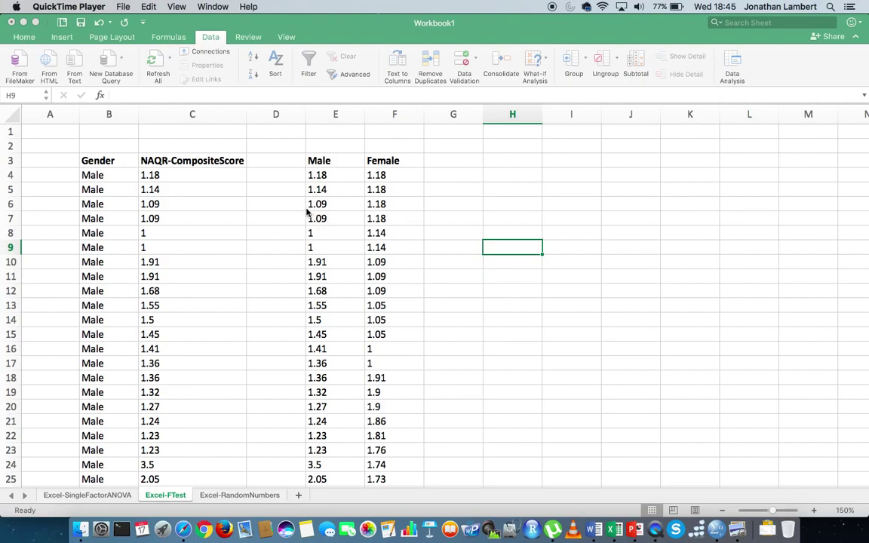
- Examine the Gender and NAQR-CompositeScore columns, including how the first row pairs a gender with its score
left_click(107, 114)
left_click(107, 114)
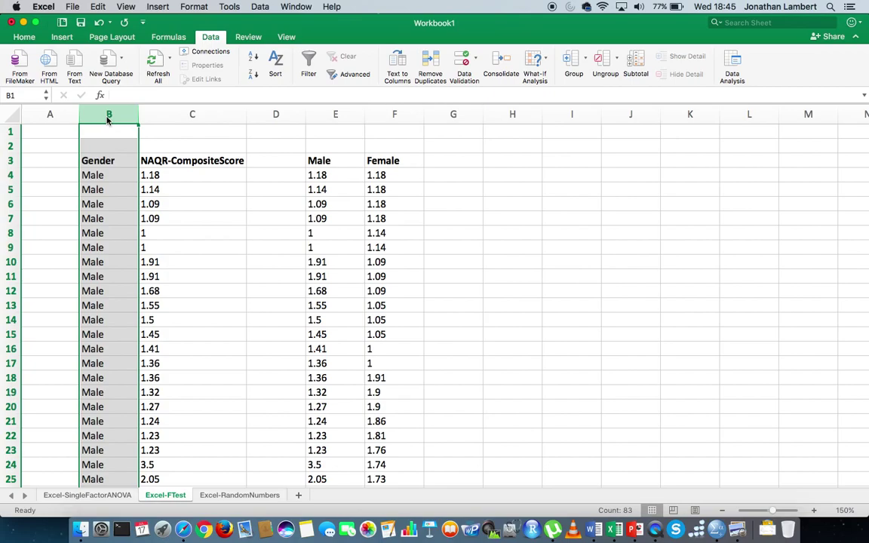
scroll(88, 193, "down", 10)
scroll(92, 202, "up", 7)
scroll(91, 202, "up", 4)
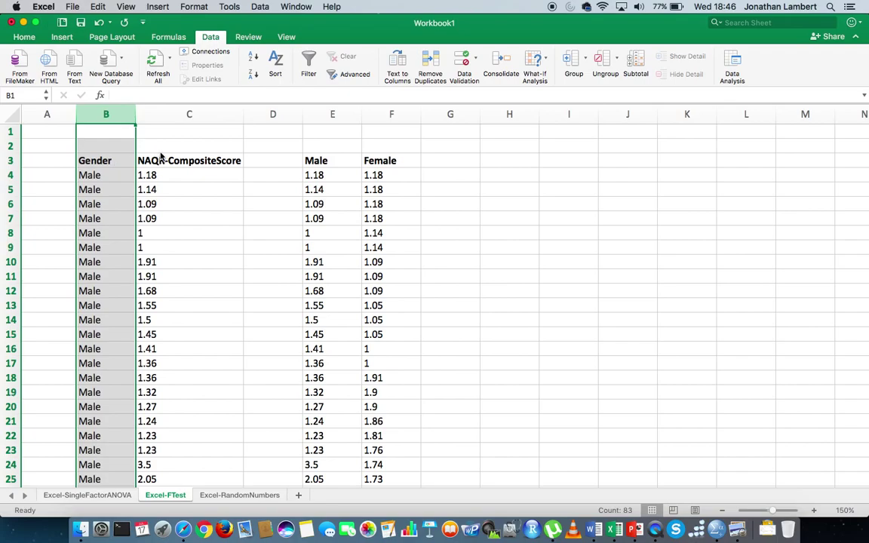
left_click(201, 119)
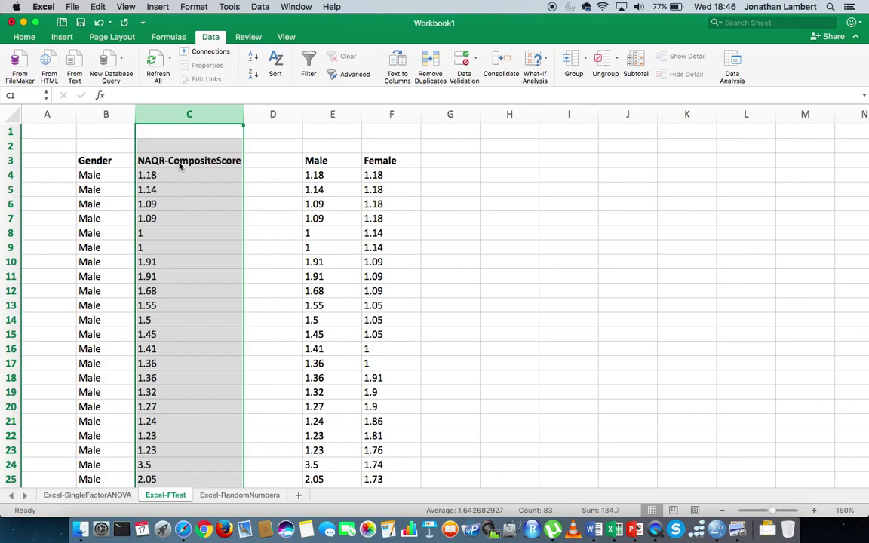
left_click_drag(98, 174, 156, 181)
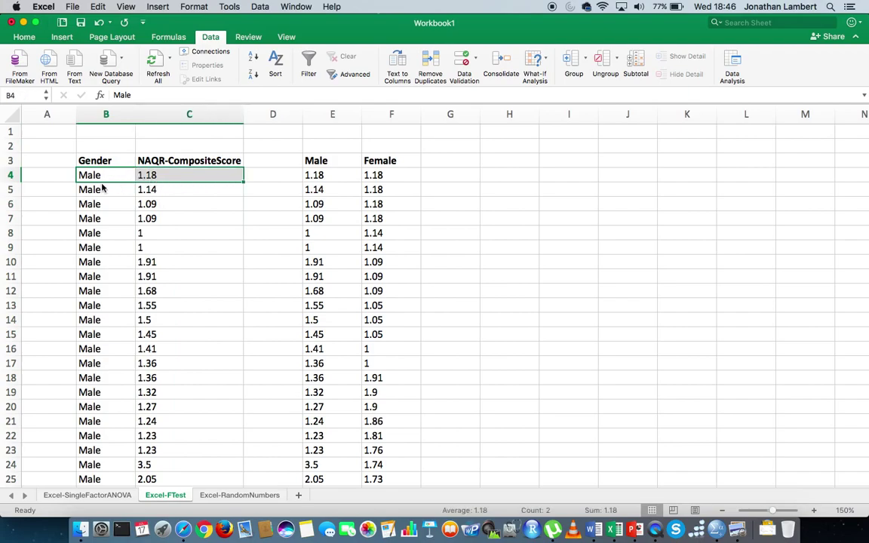
left_click(165, 176)
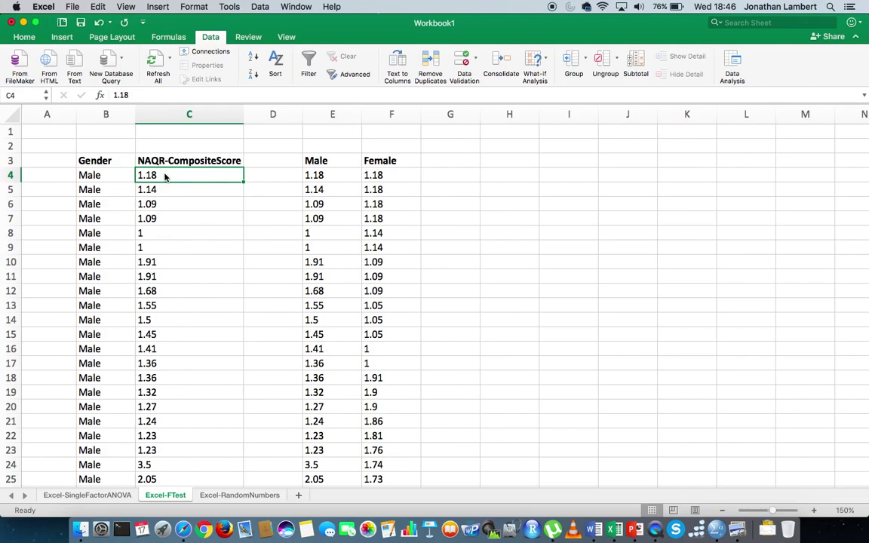
- Inspect the individual Gender entries in B4 to B9 and the NAQR-CompositeScore column beside them
left_click(106, 114)
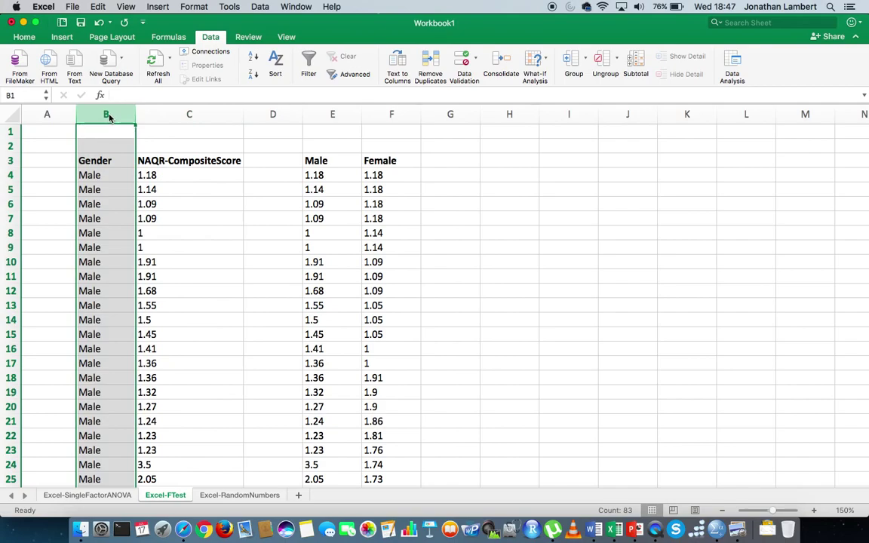
left_click(109, 175)
left_click(104, 192)
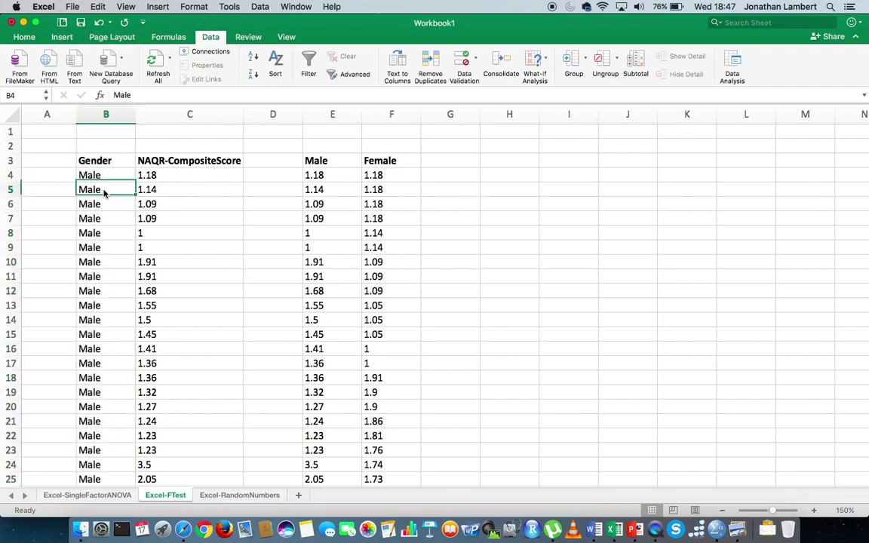
left_click(103, 203)
left_click(102, 219)
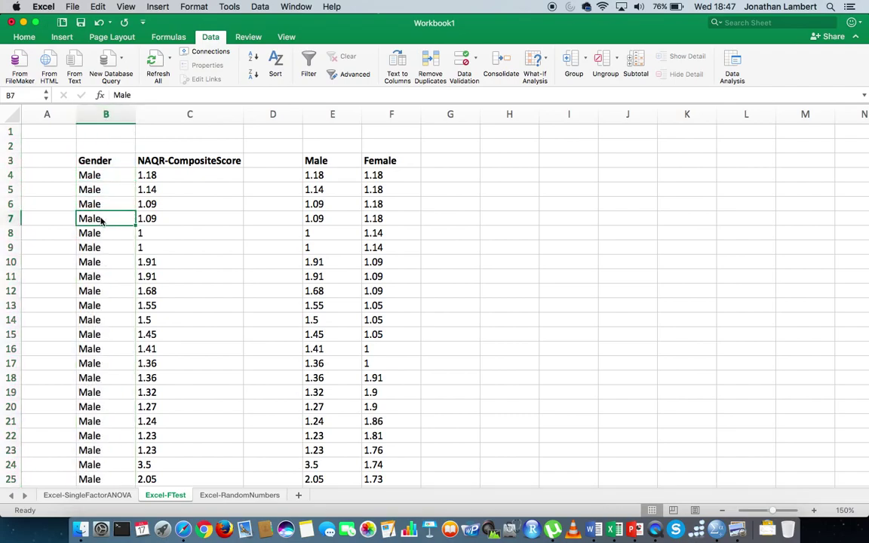
left_click(101, 233)
left_click(101, 247)
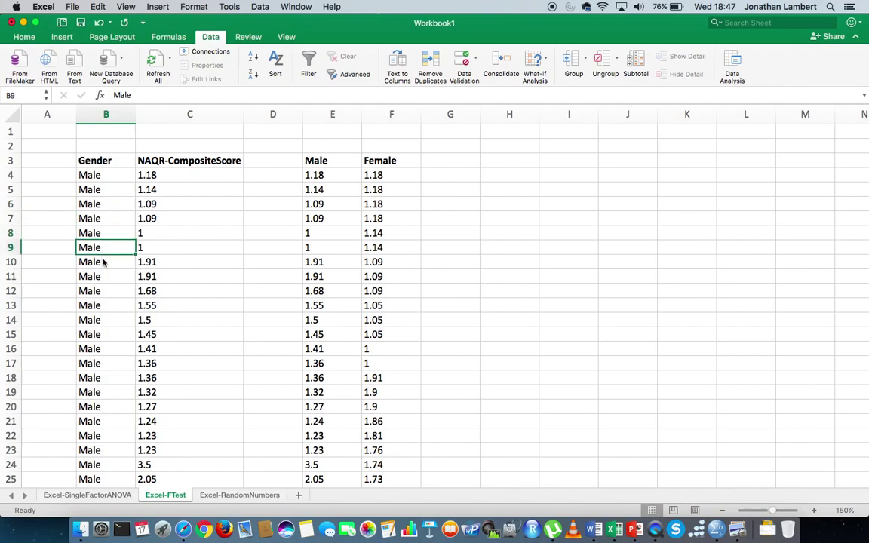
left_click(189, 114)
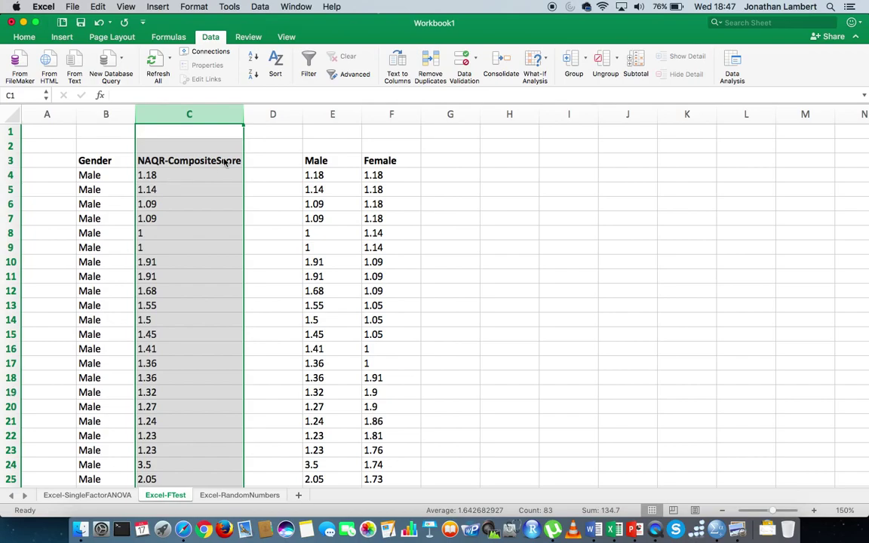
- Examine the separate Male and Female columns in E and F that hold the scores by gender
left_click(329, 165)
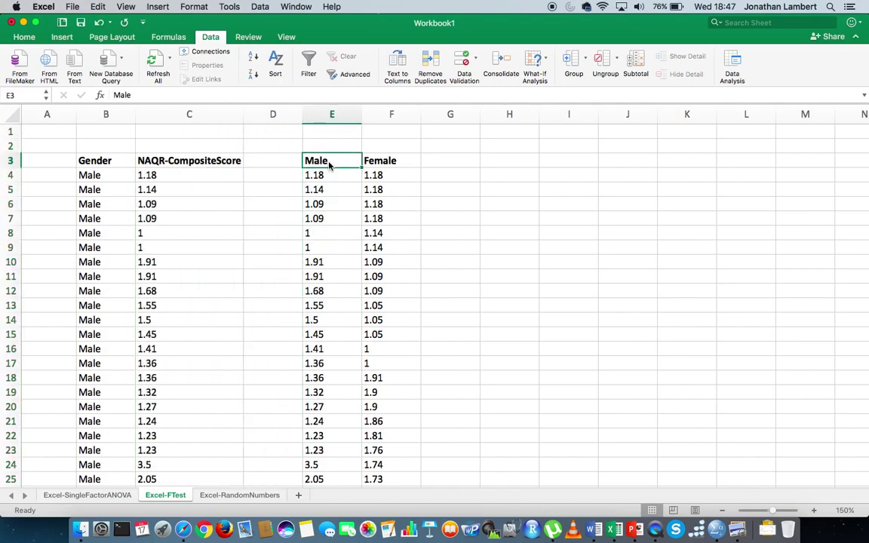
left_click(387, 161)
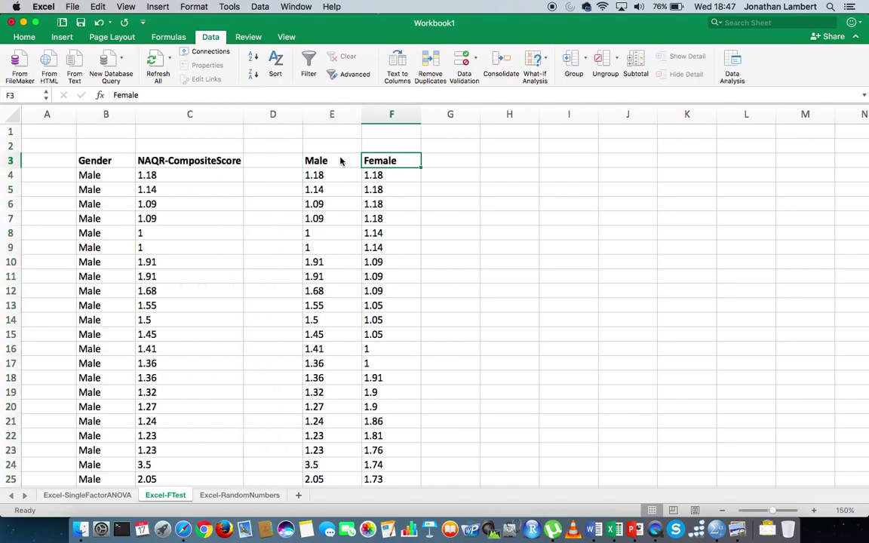
left_click_drag(388, 161, 339, 162)
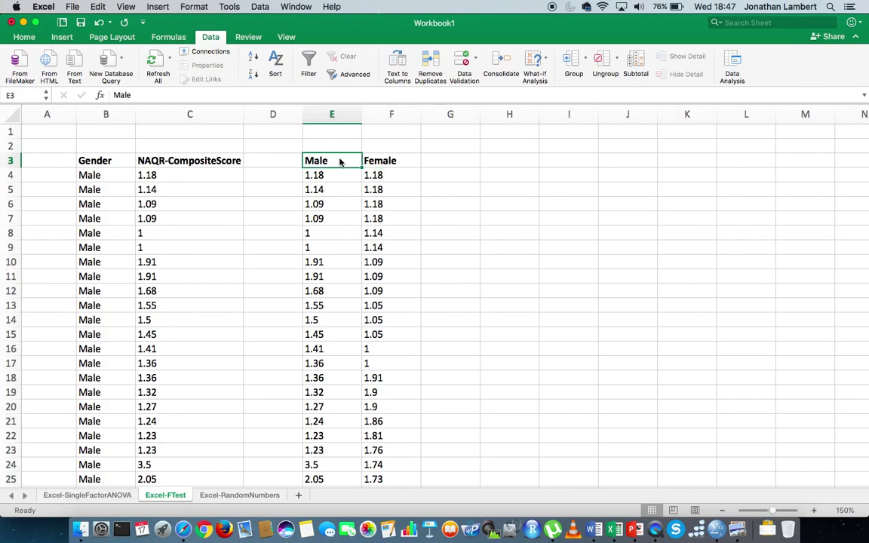
left_click(377, 161)
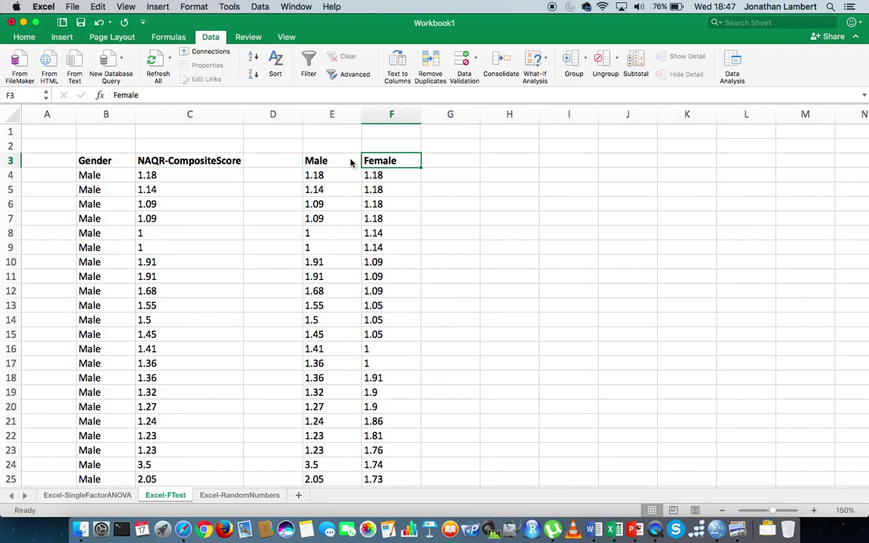
left_click(350, 162)
key("Right")
key("Left")
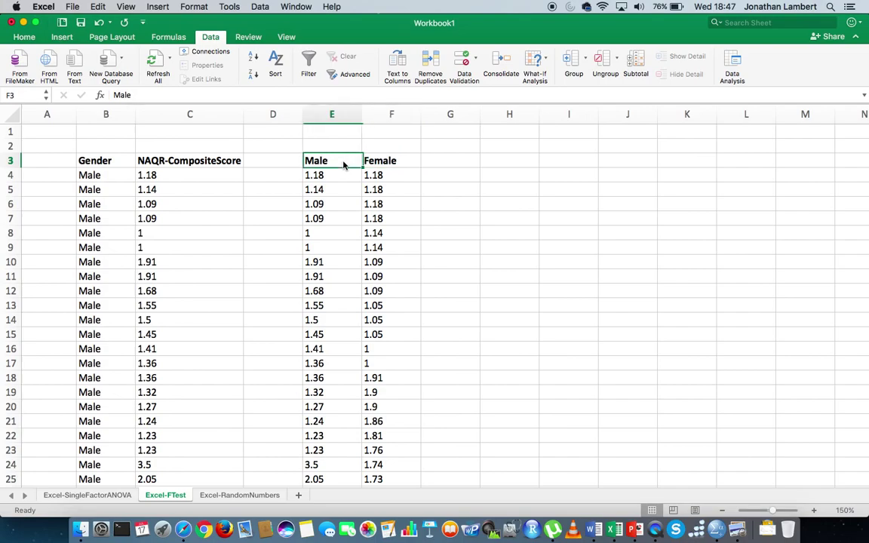
left_click(337, 175)
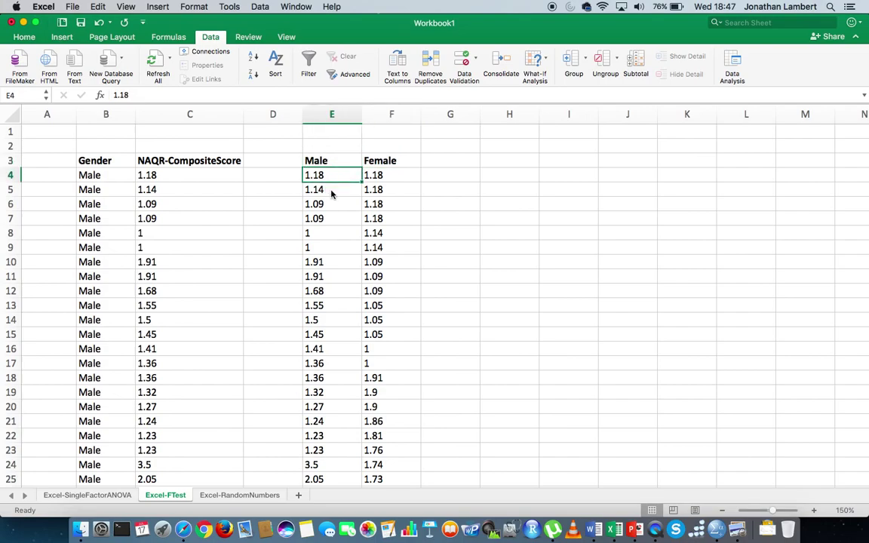
left_click(332, 161)
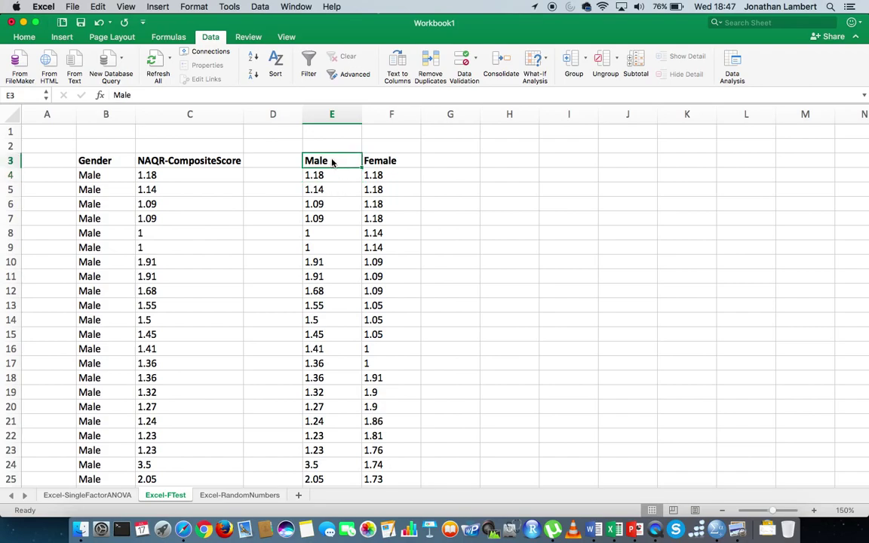
- Compare the first composite scores in column C with the Male column, and review the Female column alongside it
left_click(190, 178)
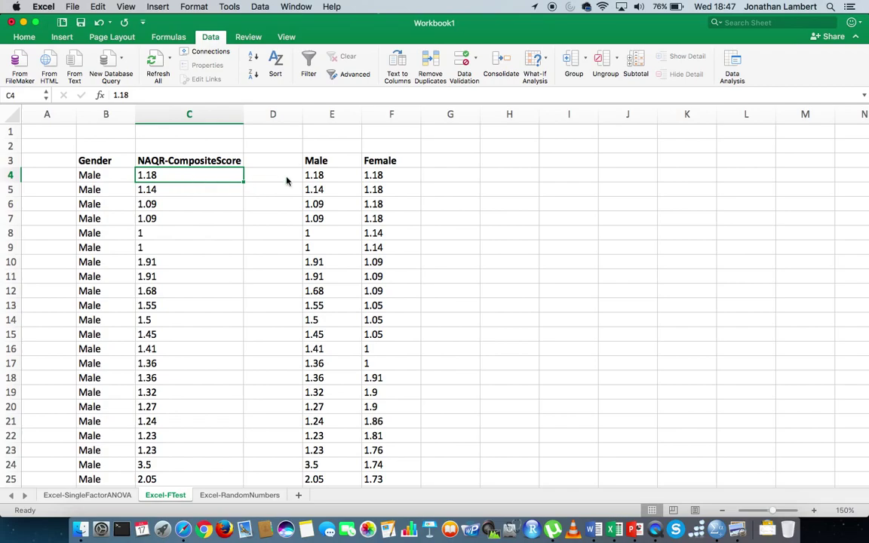
left_click(314, 177)
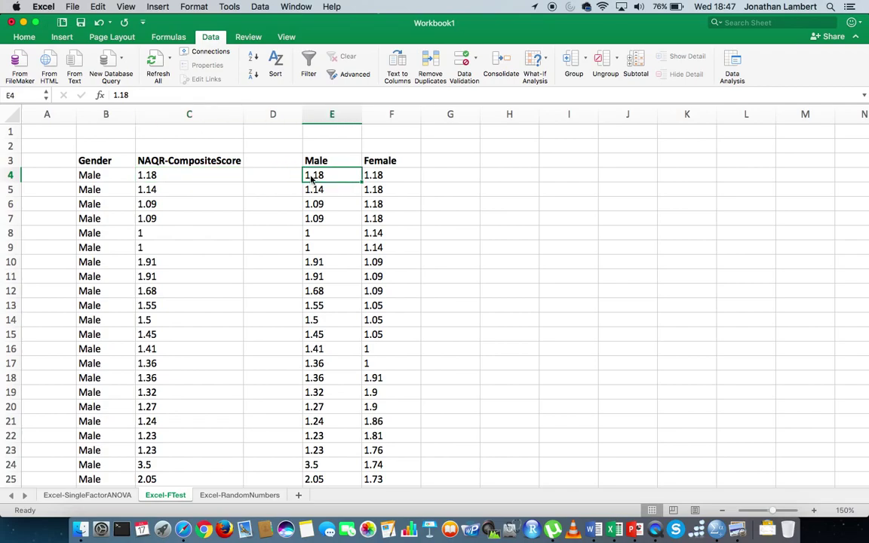
left_click(198, 188)
left_click(326, 192)
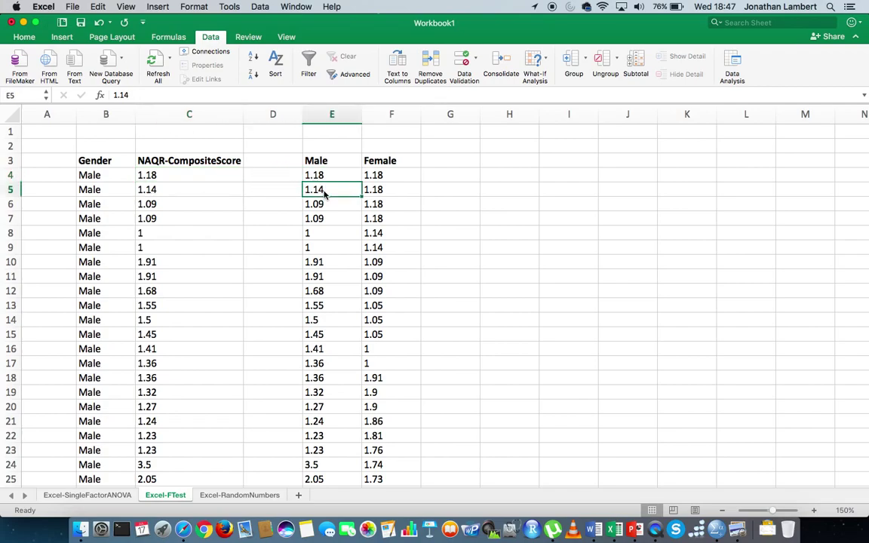
left_click(382, 178)
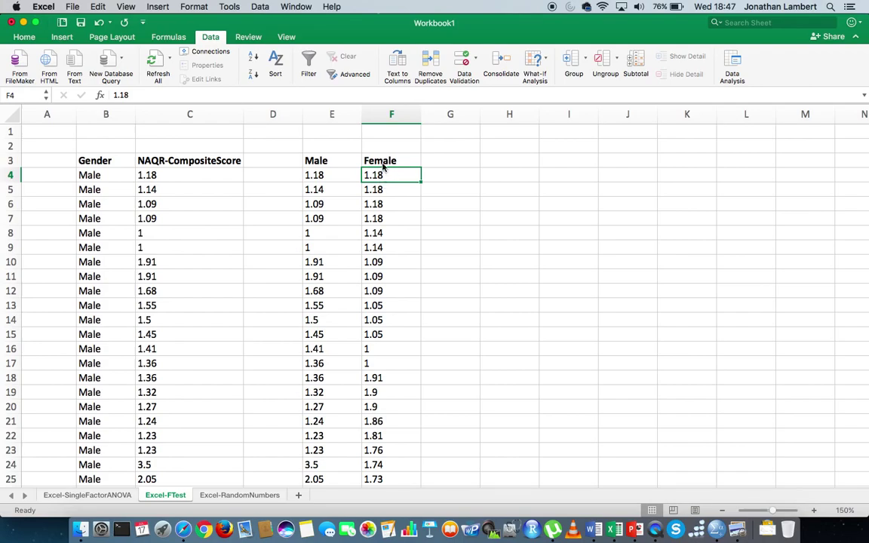
left_click(384, 166)
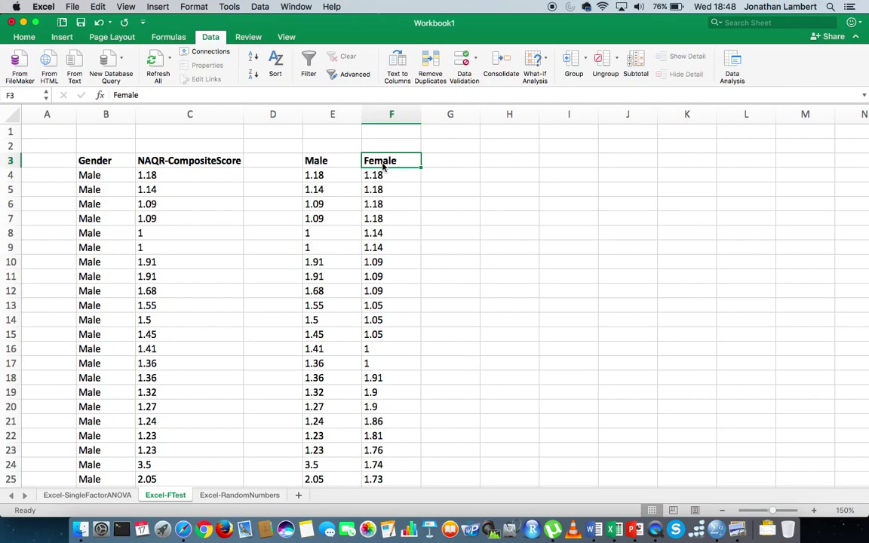
left_click(343, 162)
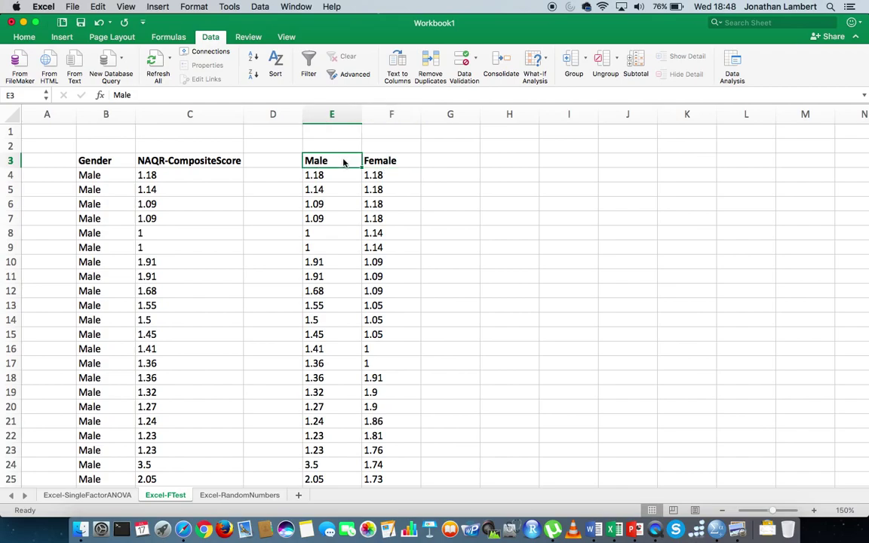
left_click(412, 163)
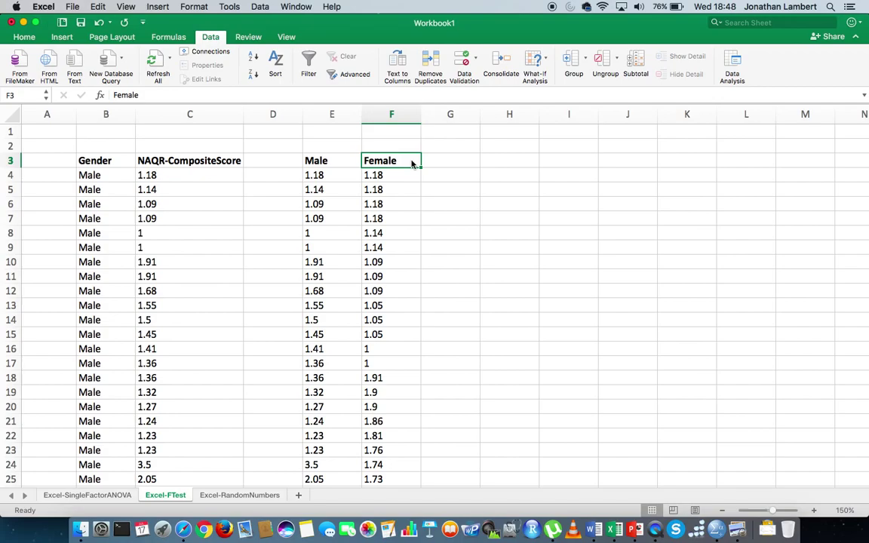
left_click(334, 163)
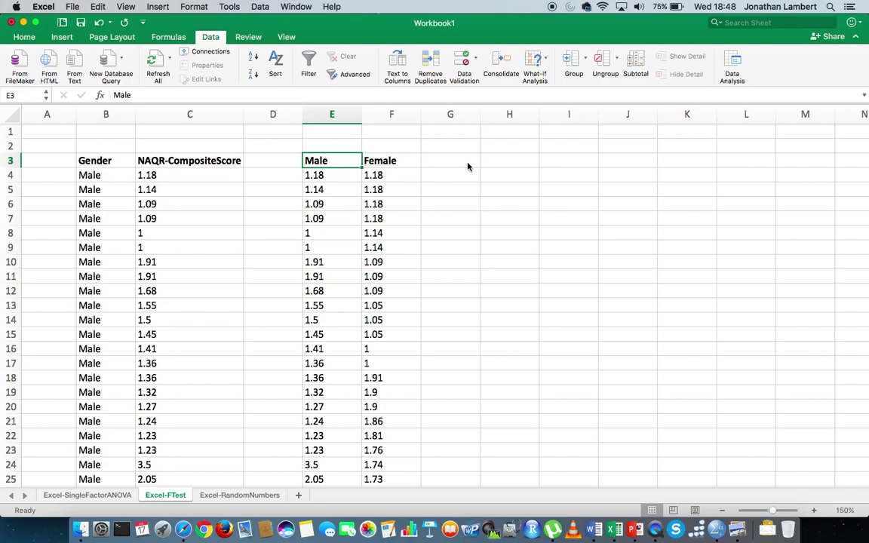
- Start the F-Test Two-Sample for Variances analysis from the data analysis tools
left_click(731, 66)
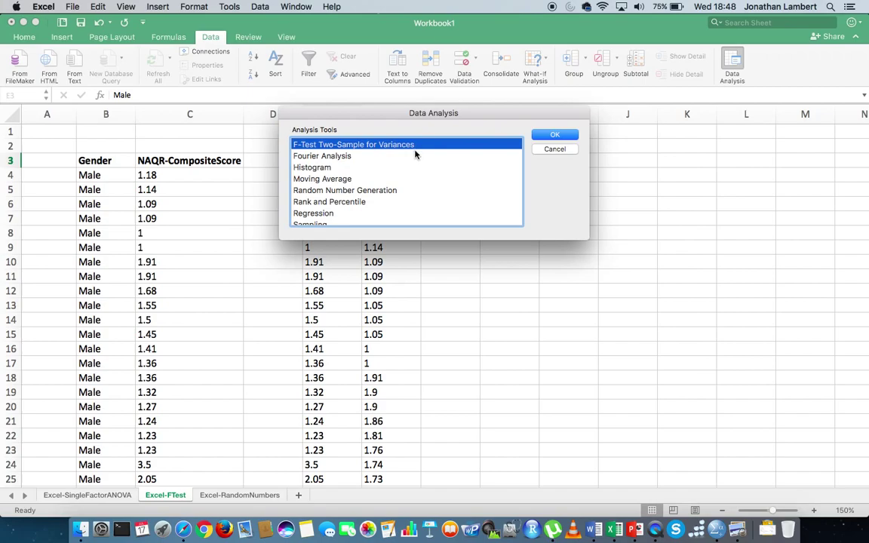
scroll(415, 155, "up", 3)
left_click(348, 146)
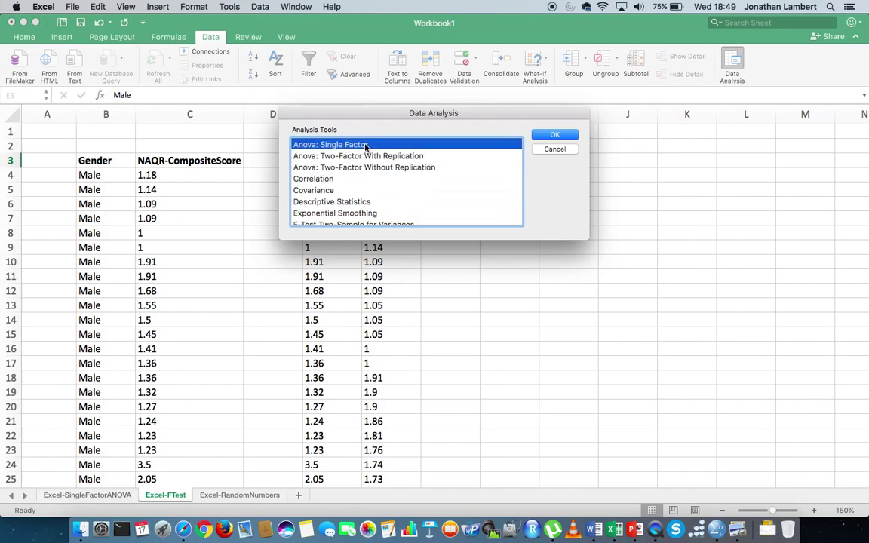
scroll(365, 148, "down", 3)
scroll(365, 148, "down", 2)
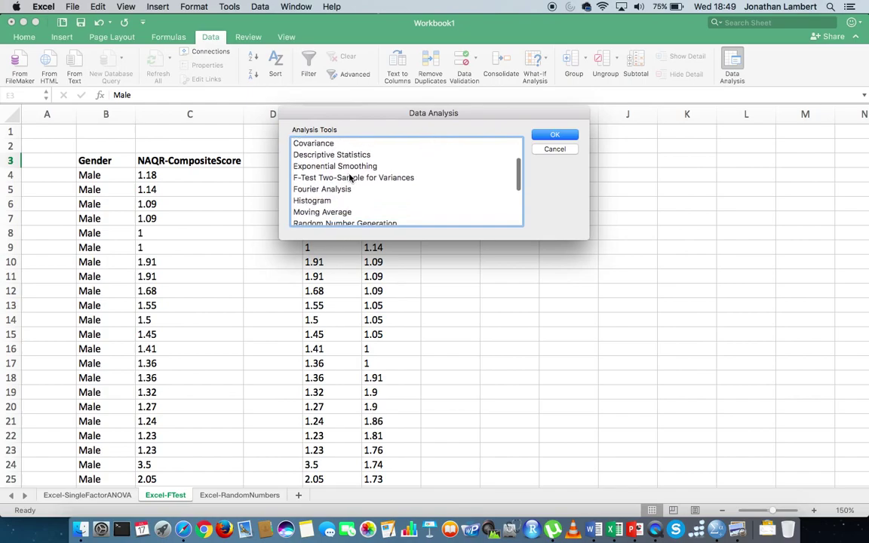
left_click(350, 178)
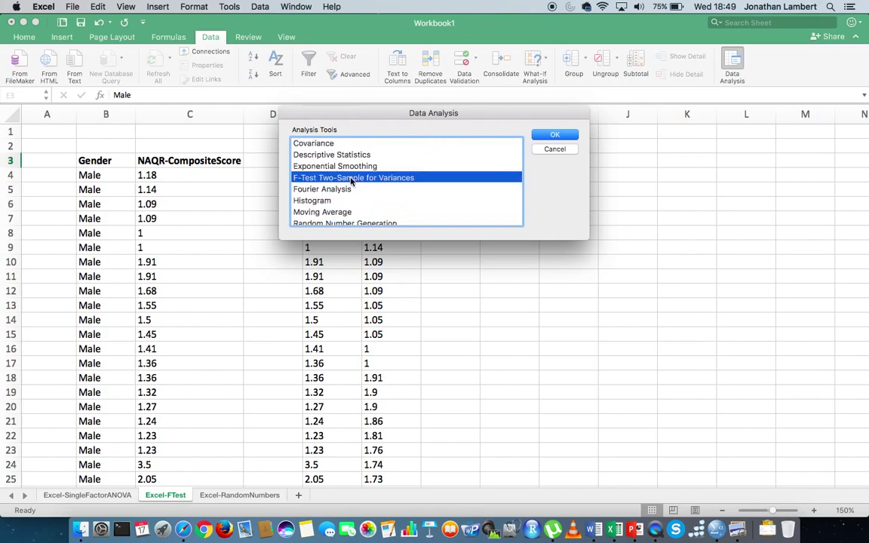
left_click(554, 136)
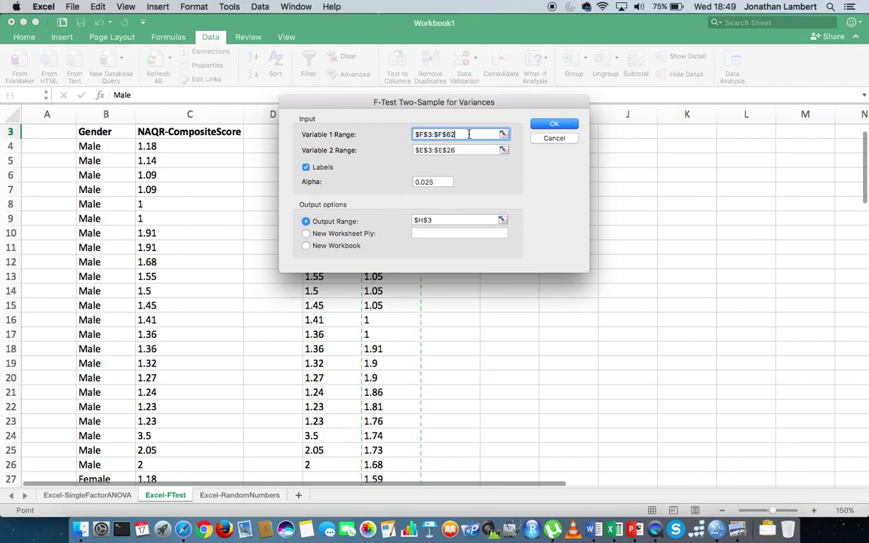
- Clear the Variable 1 and Variable 2 ranges of the F-test
key("BackSpace")
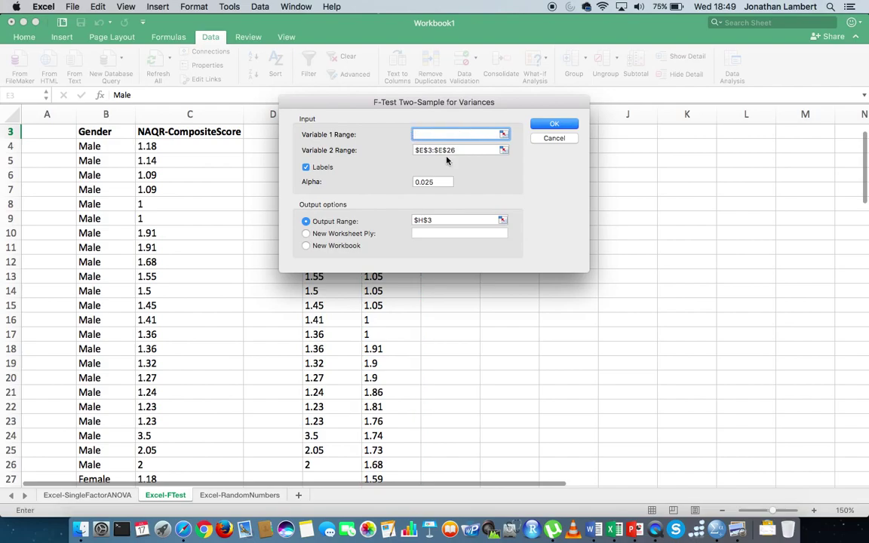
left_click_drag(455, 150, 413, 151)
key("BackSpace")
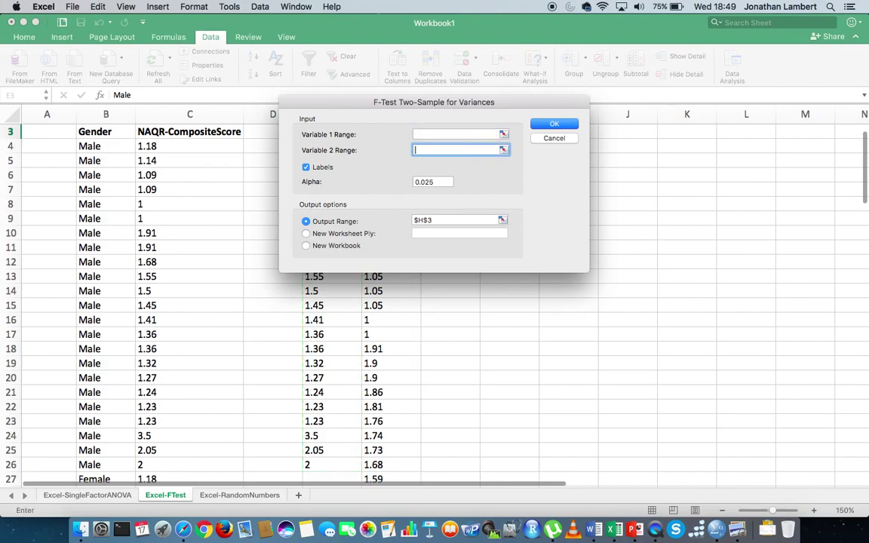
- Set the F-test's alpha to 0.05 and clear its output range
left_click(434, 181)
key("BackSpace")
key("BackSpace")
type("5")
left_click(434, 220)
key("BackSpace")
key("BackSpace")
key("BackSpace")
key("BackSpace")
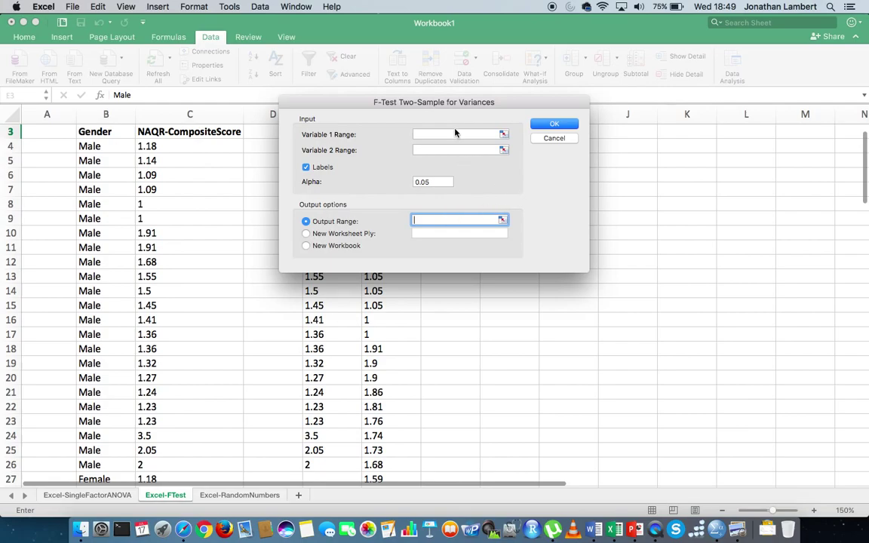
left_click_drag(457, 109, 283, 161)
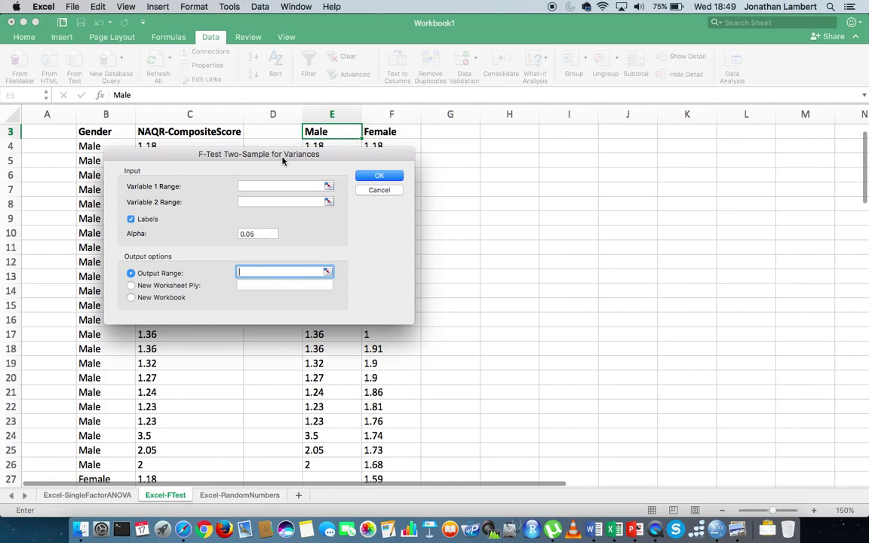
left_click(261, 234)
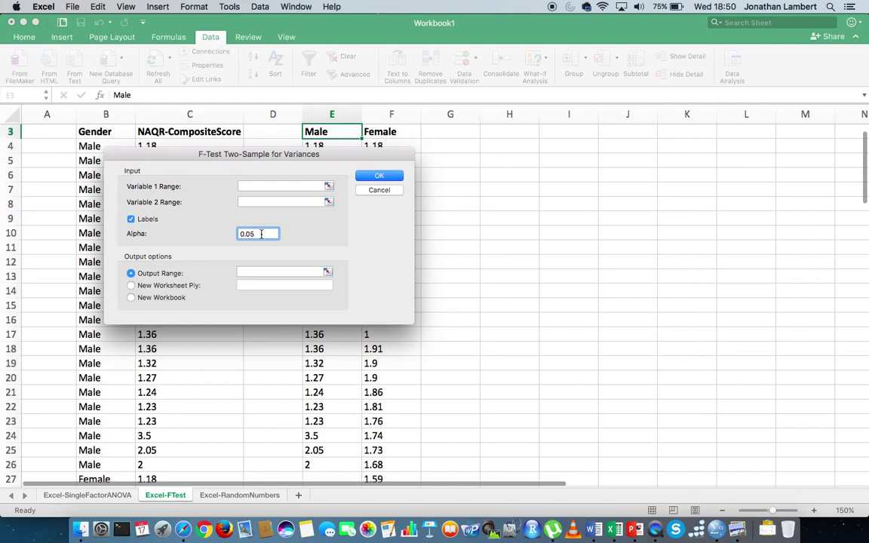
key("BackSpace")
type("25")
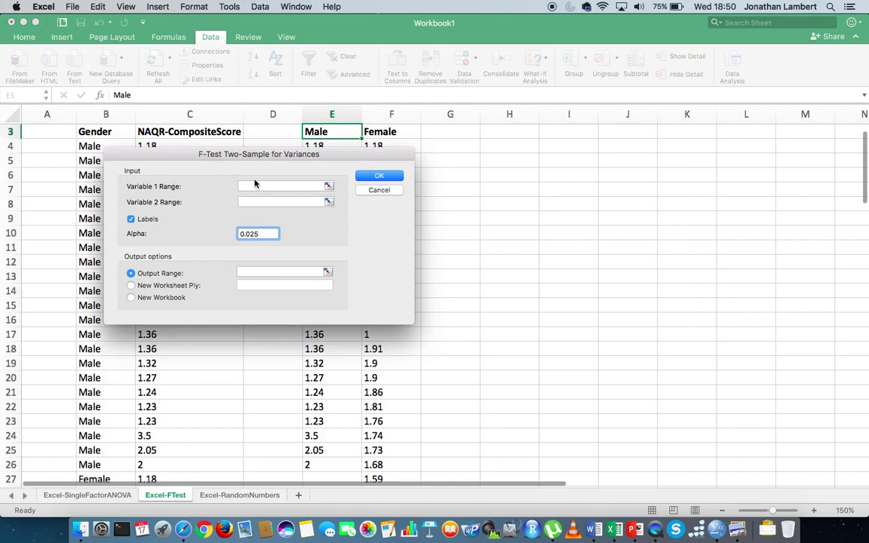
left_click(252, 186)
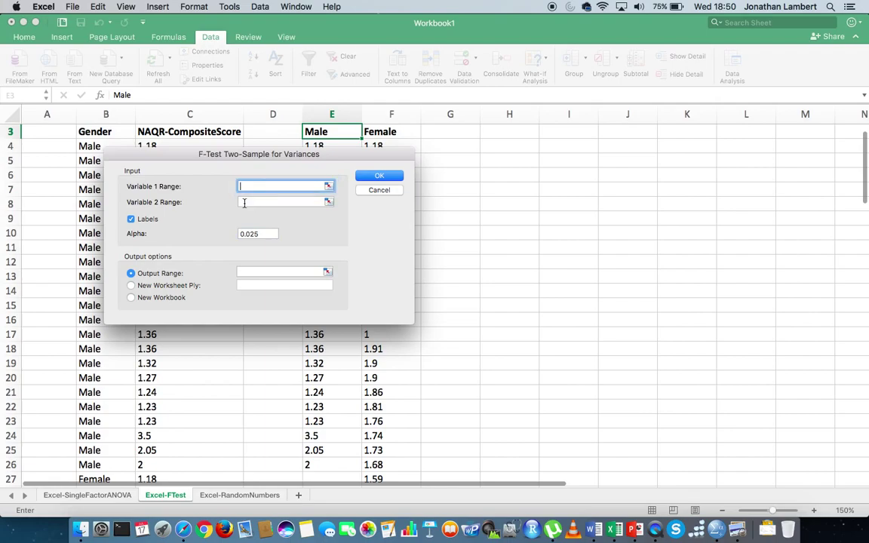
left_click(243, 202)
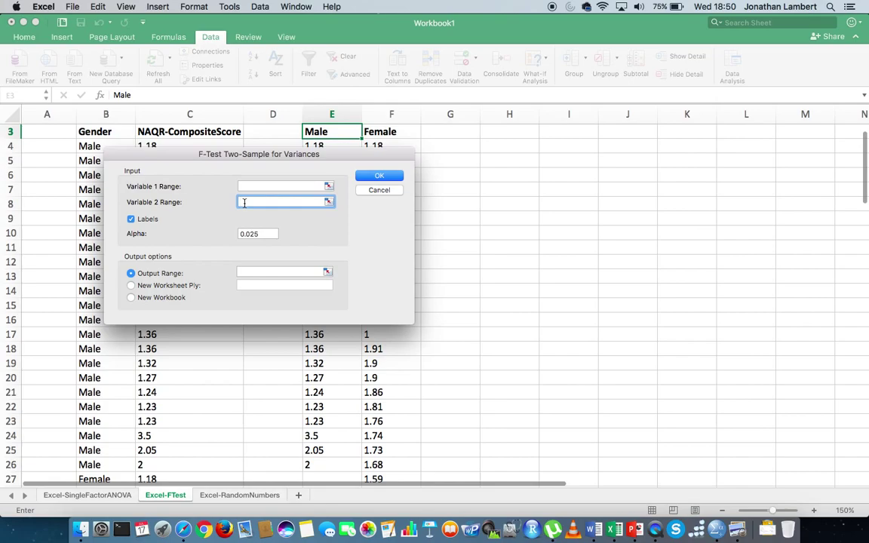
left_click(249, 186)
left_click_drag(287, 151, 202, 181)
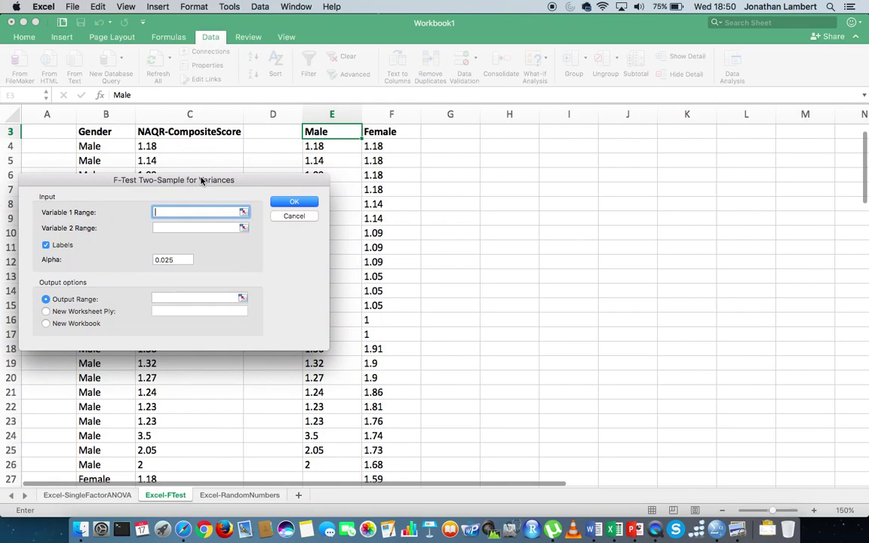
left_click(287, 218)
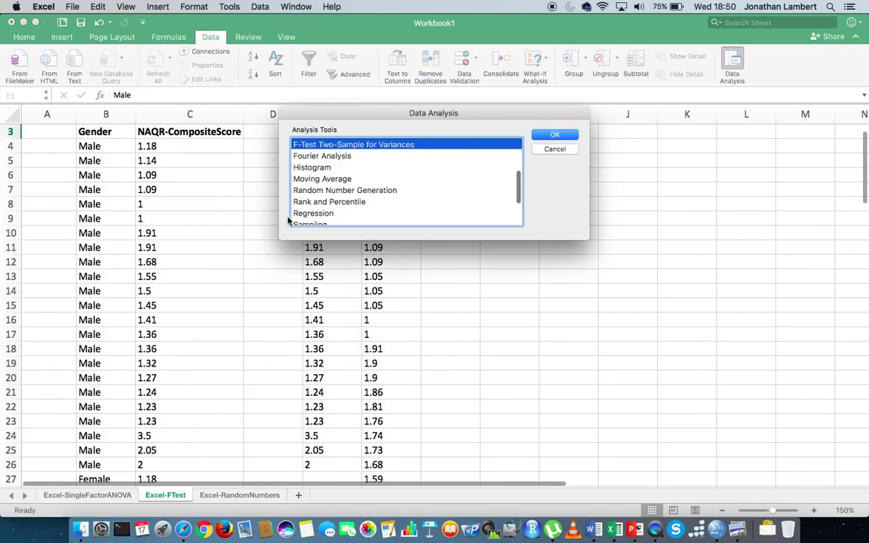
- Start a Descriptive Statistics analysis from the data analysis tools, keeping the Male and Female columns in view
scroll(365, 165, "up", 3)
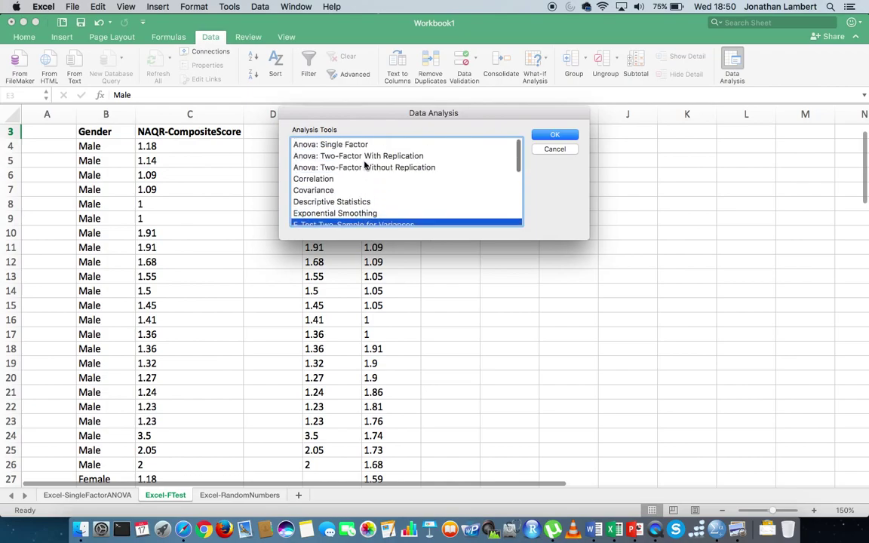
left_click(305, 201)
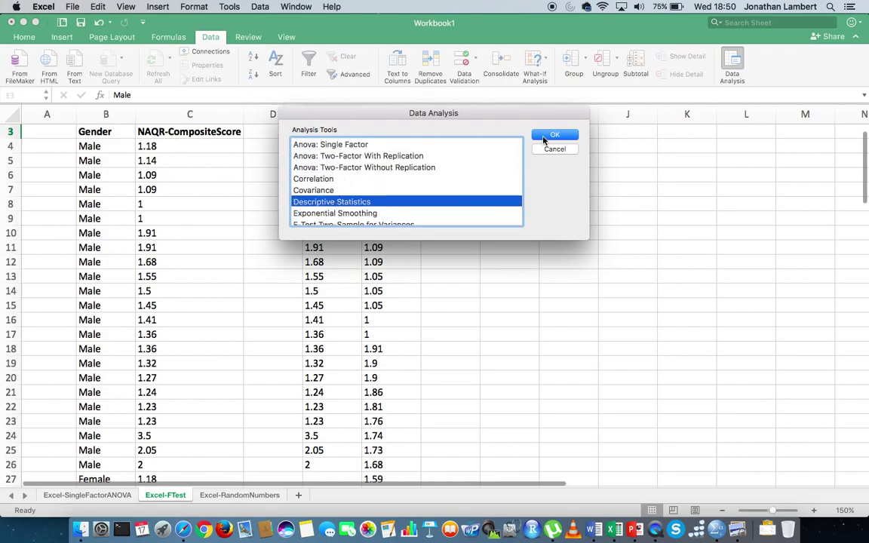
left_click(545, 138)
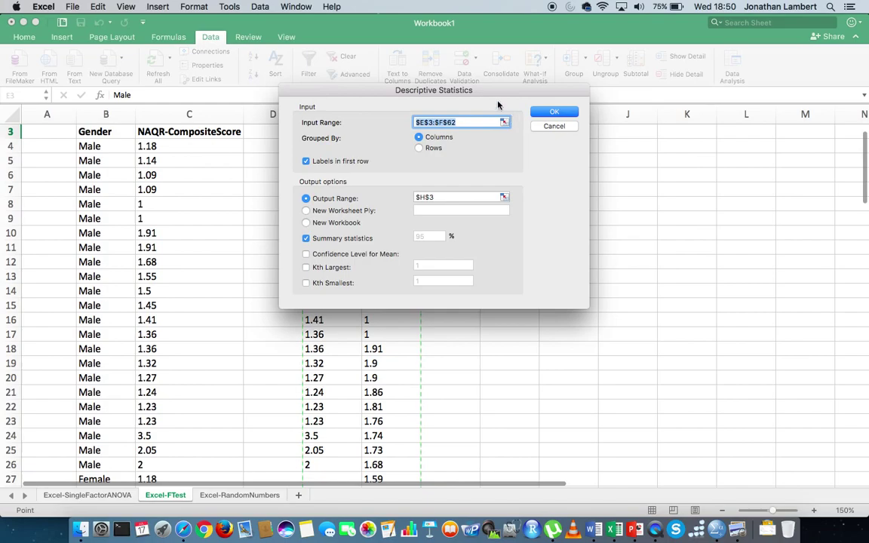
left_click_drag(489, 98, 629, 94)
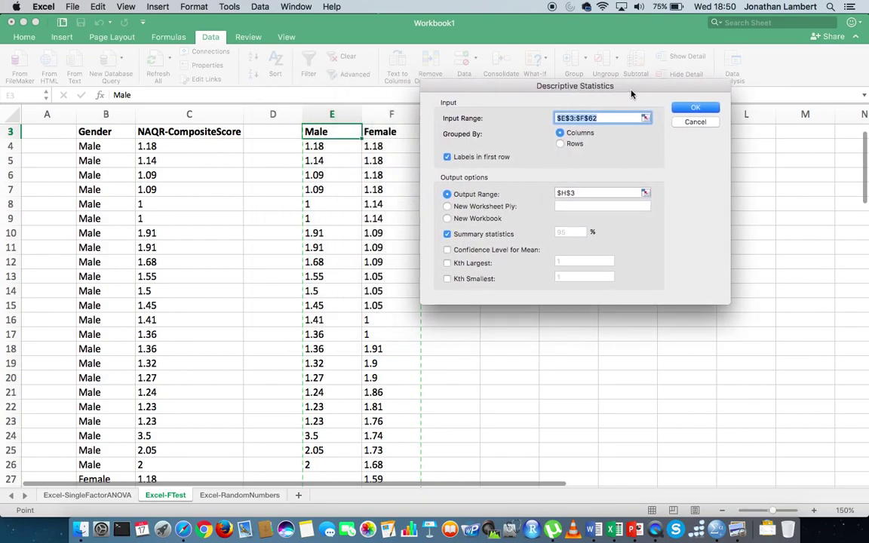
- Set the input range of the descriptive statistics to the Male and Female columns, $E$3:$F$62
key("BackSpace")
left_click_drag(334, 132, 381, 133)
key("shift+Down")
key("shift+Down")
key("shift+Down")
key("shift+Down")
key("shift+Down")
key("shift+Down")
key("shift+Down")
key("shift+Down")
key("shift+Down")
key("shift+Down")
key("shift+Down")
key("shift+Down")
key("shift+Down")
key("shift+Down")
key("shift+Down")
key("shift+Down")
key("shift+Down")
key("shift+Down")
key("shift+Down")
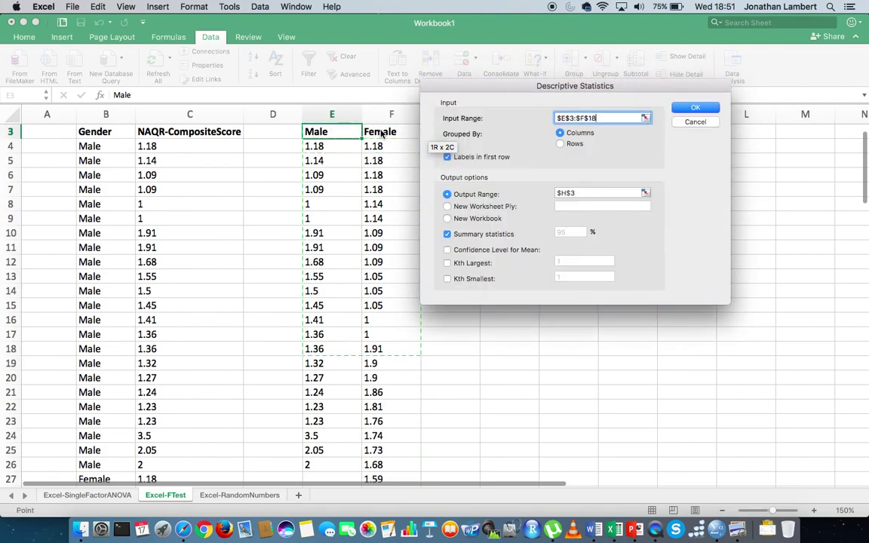
key("shift+Down")
key("shift+Down")
key("shift+Down")
key("shift+Down")
key("shift+Down")
key("shift+Down")
key("shift+Down")
key("shift+Down")
key("shift+Down")
key("shift+Down")
key("shift+Down")
key("shift+Down")
key("shift+Down")
key("shift+Down")
key("shift+Down")
key("shift+Down")
key("shift+Down")
key("shift+Down")
key("shift+Down")
key("shift+Down")
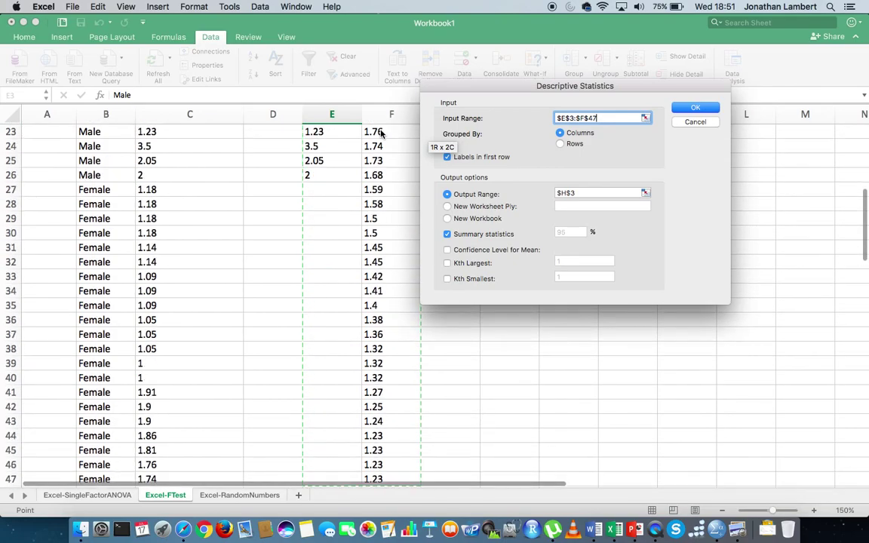
scroll(381, 133, "down", 10)
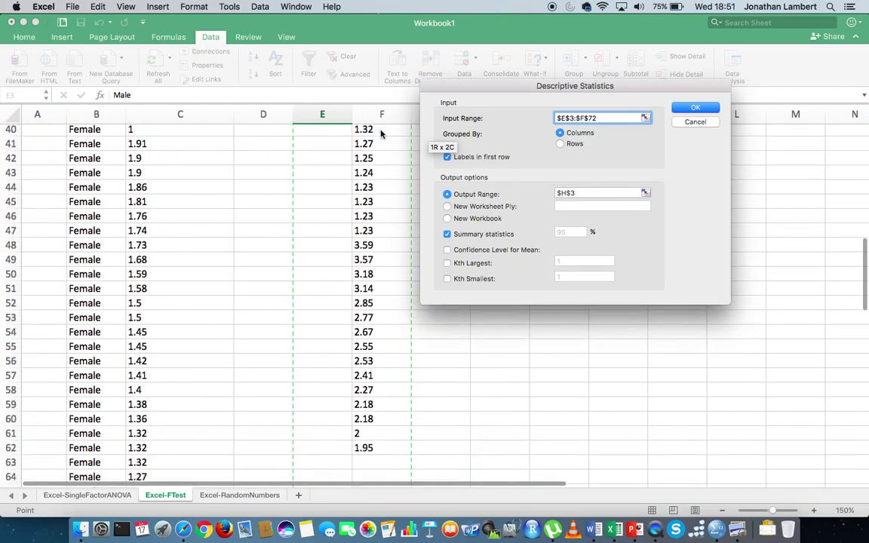
scroll(381, 132, "up", 1)
key("shift+Up")
key("shift+Up")
key("shift+Up")
key("shift+Up")
key("shift+Up")
key("shift+Up")
key("shift+Up")
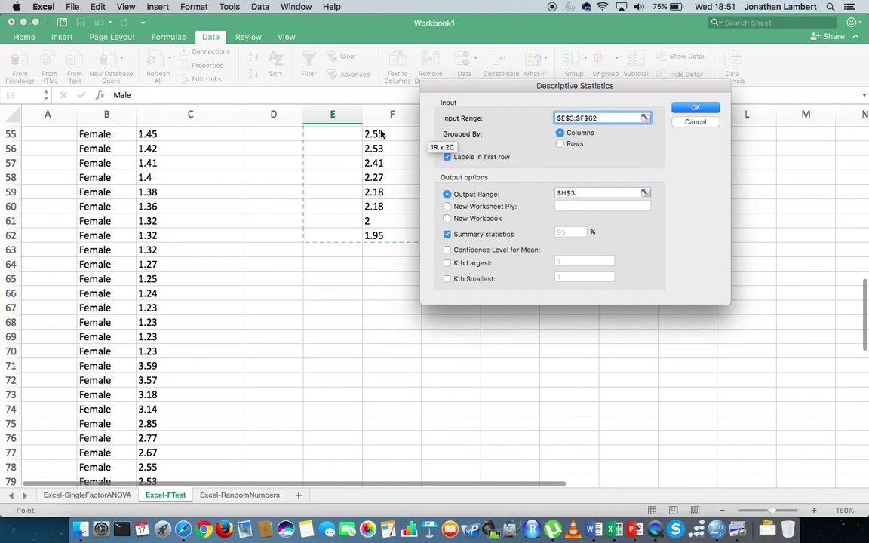
- Generate the summary statistics with the output range starting at $H$3
left_click(587, 193)
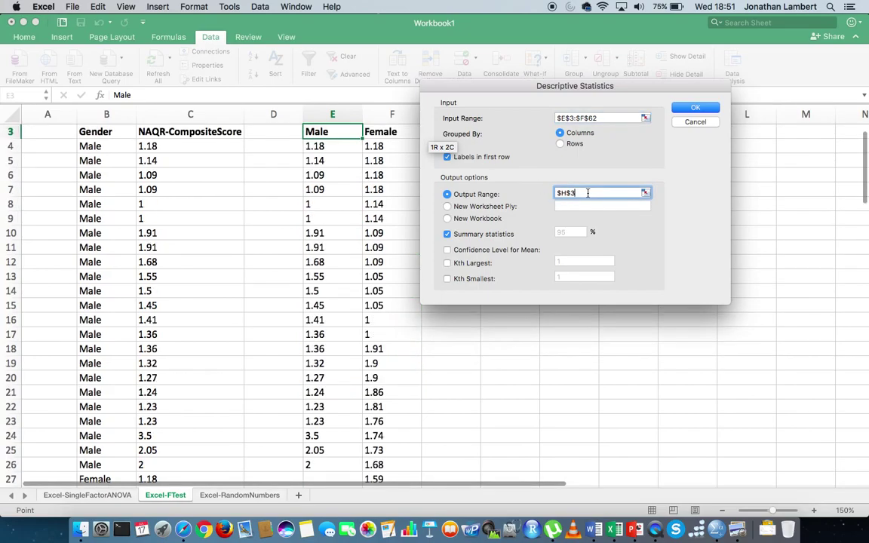
left_click_drag(572, 92, 293, 173)
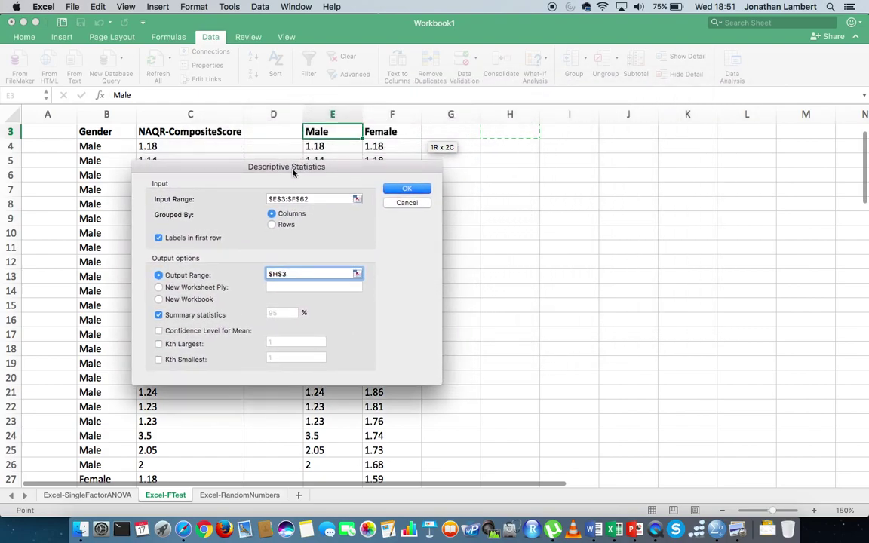
left_click(411, 192)
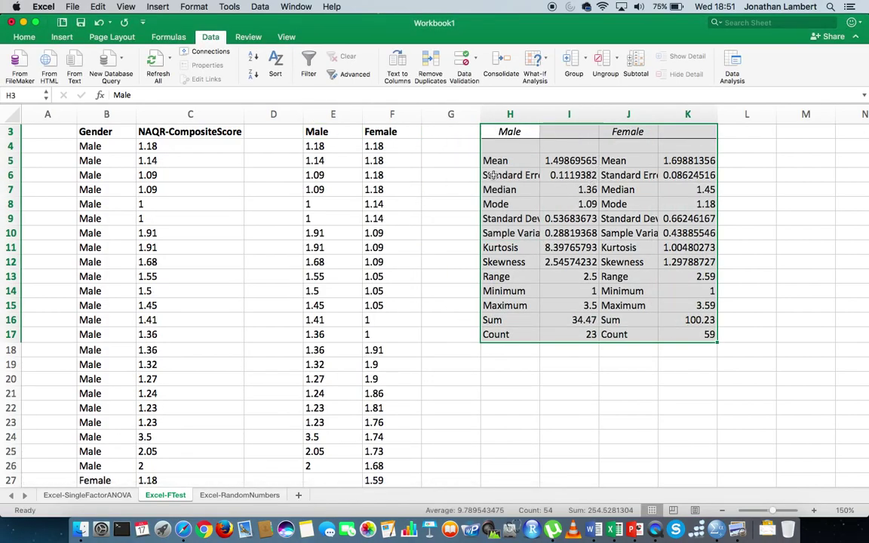
- Widen columns H and J so the statistic labels of the Male and Female summaries fit
left_click(509, 133)
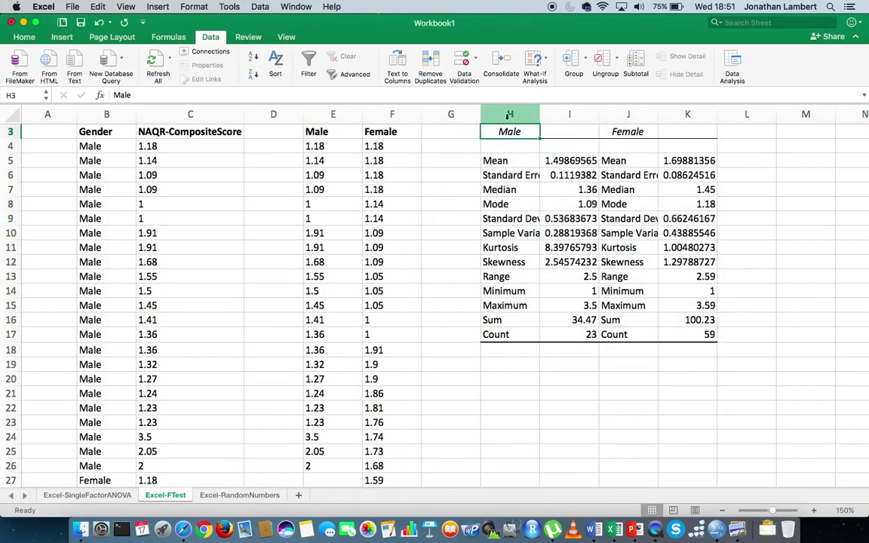
left_click(510, 114)
left_click_drag(509, 114, 569, 113)
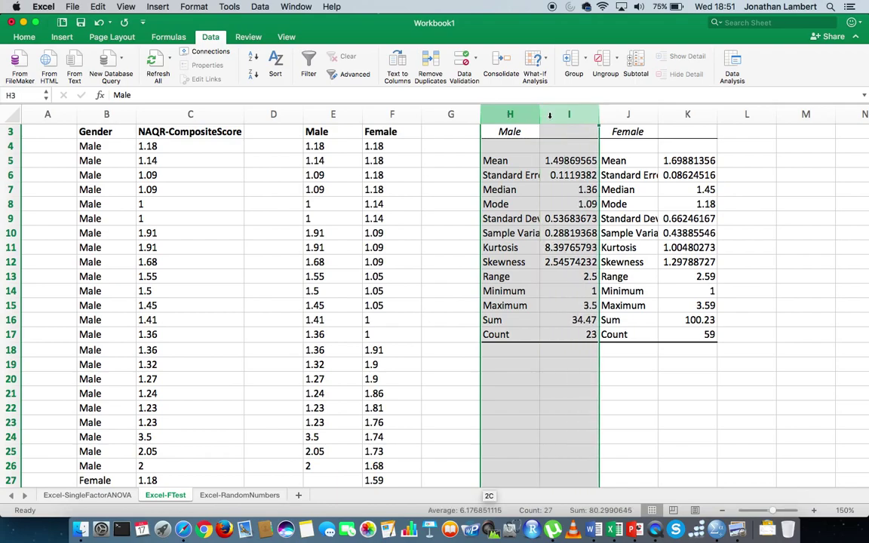
left_click(612, 111)
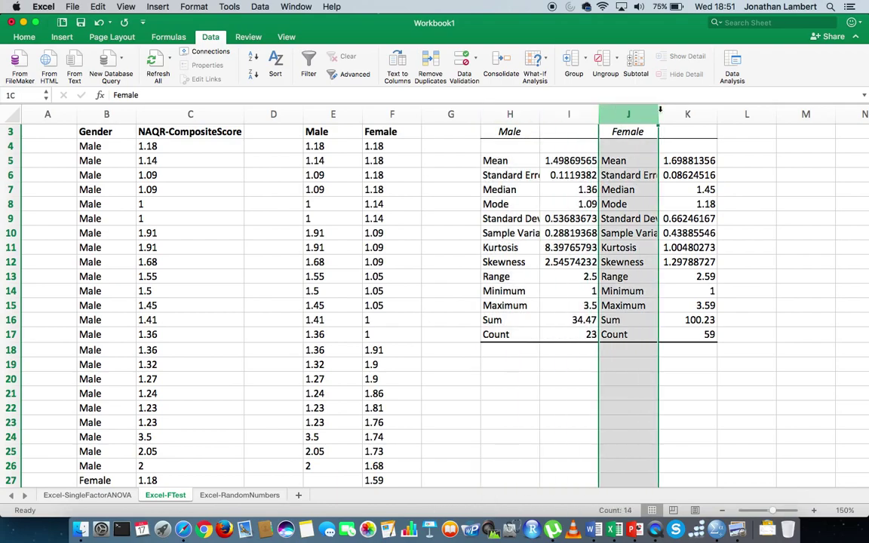
left_click_drag(658, 110, 674, 110)
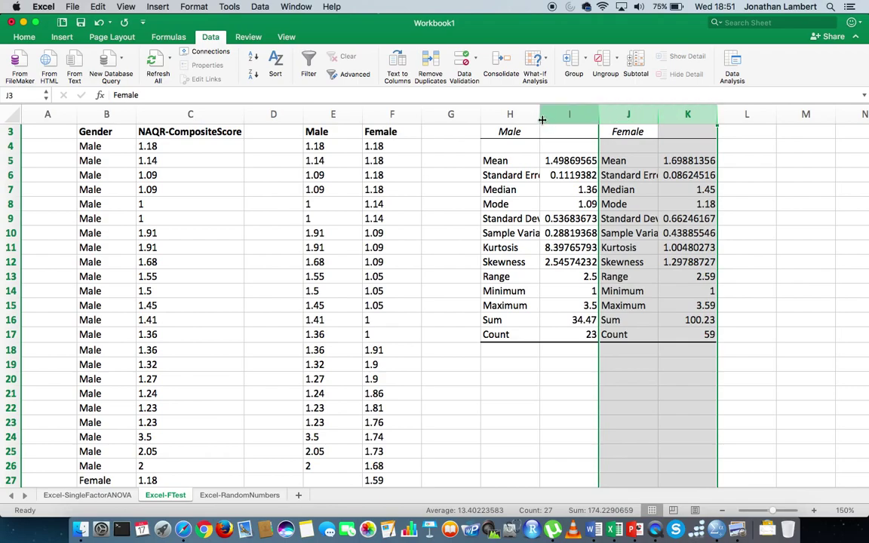
left_click_drag(540, 114, 571, 114)
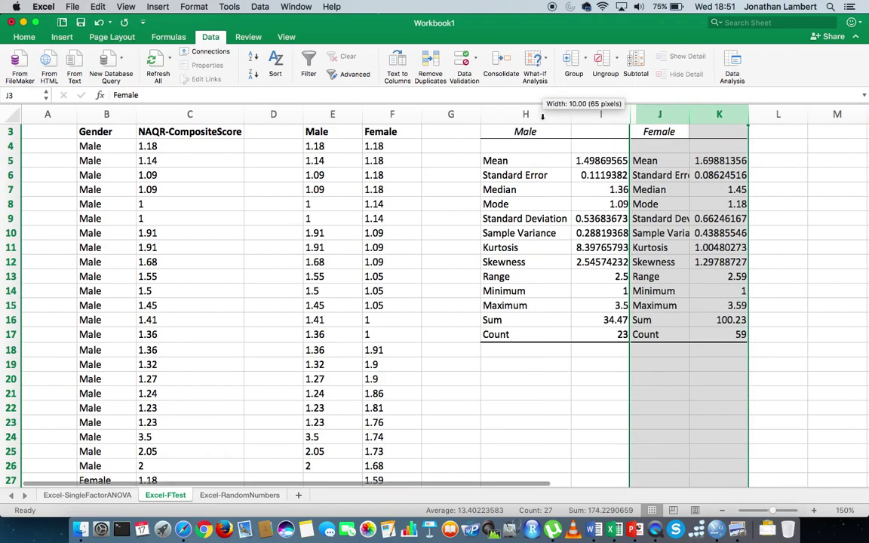
double_click(688, 113)
- Compare the sample variances of the Male and Female groups in the descriptive statistics
left_click(545, 235)
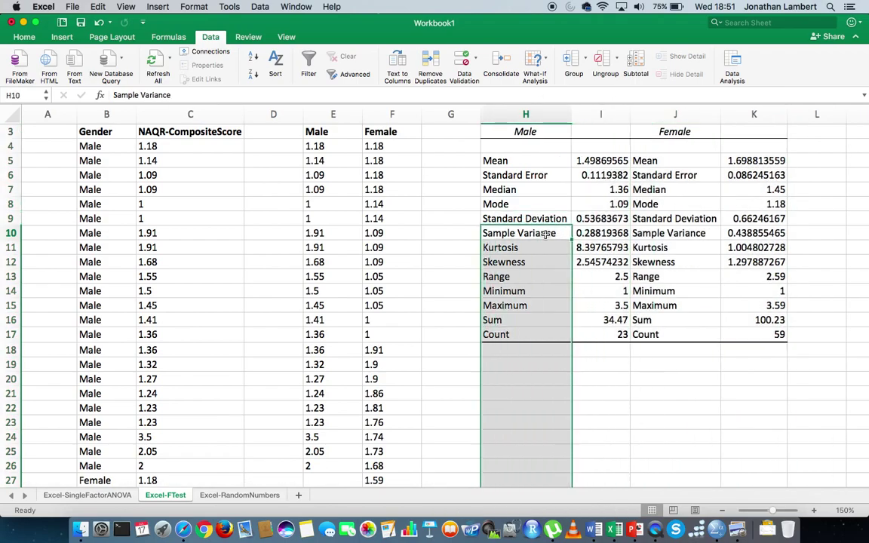
left_click(596, 235)
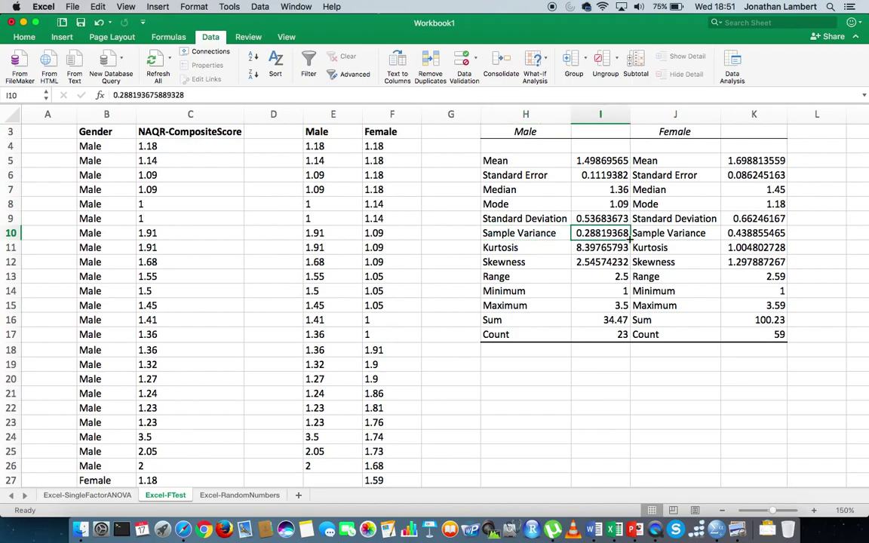
left_click(698, 235)
left_click(752, 236)
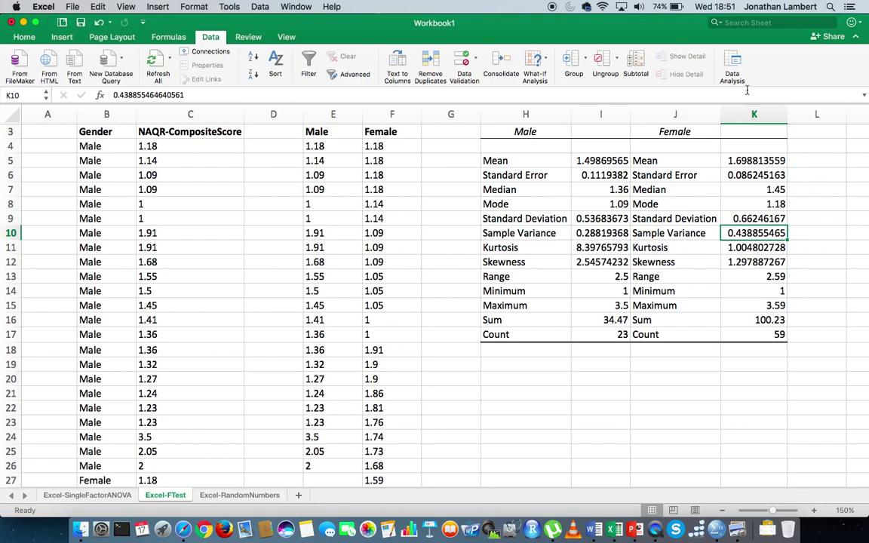
- Start an F-Test Two-Sample for Variances from the data analysis tools
left_click(736, 63)
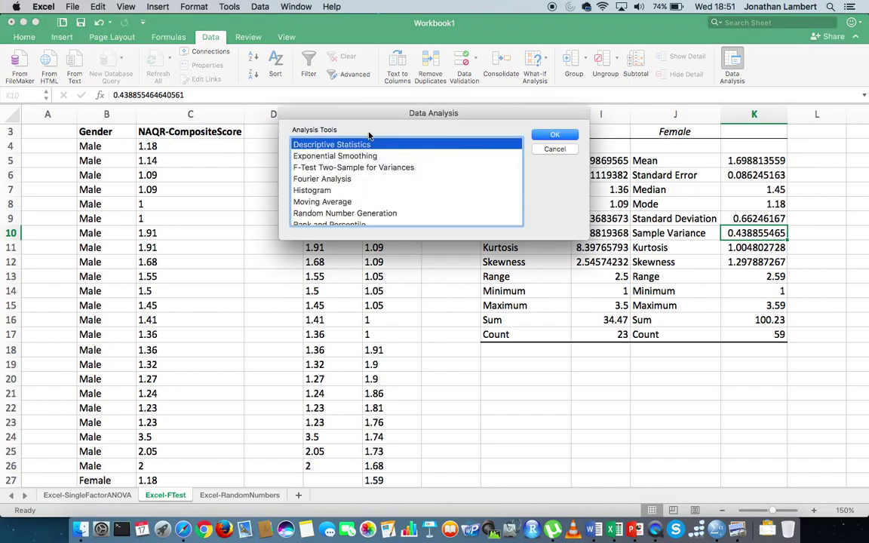
left_click(321, 166)
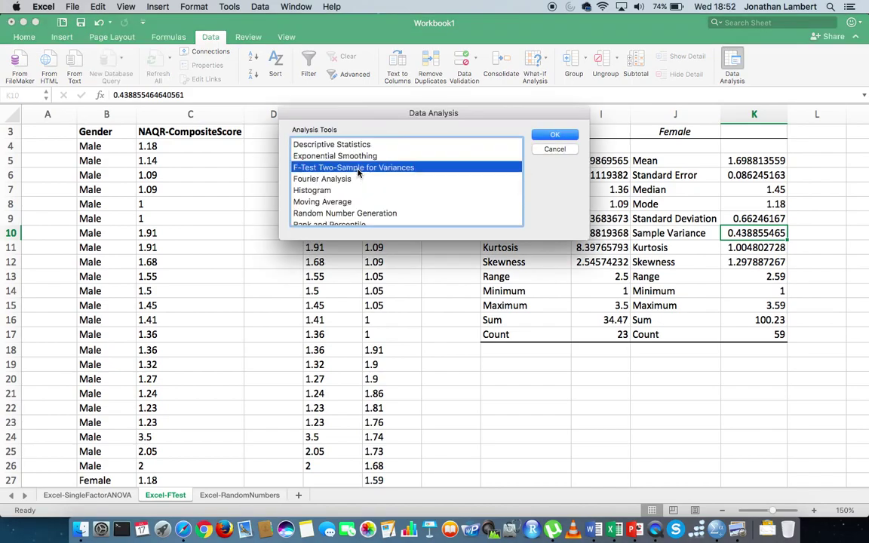
left_click(553, 135)
- Clear the ranges stored for both variables of the F-test
key("BackSpace")
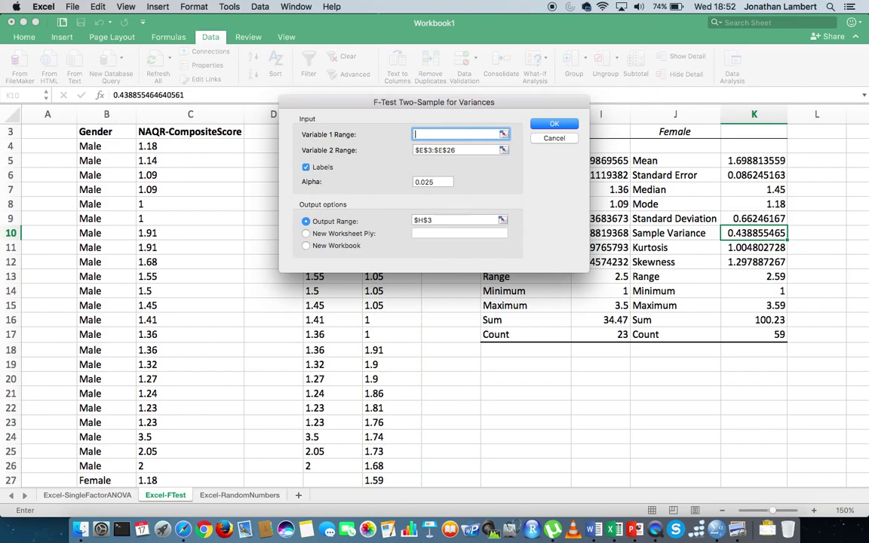
left_click(457, 150)
key("BackSpace")
key("BackSpace")
key("BackSpace")
key("BackSpace")
key("BackSpace")
key("BackSpace")
key("BackSpace")
key("BackSpace")
key("BackSpace")
key("BackSpace")
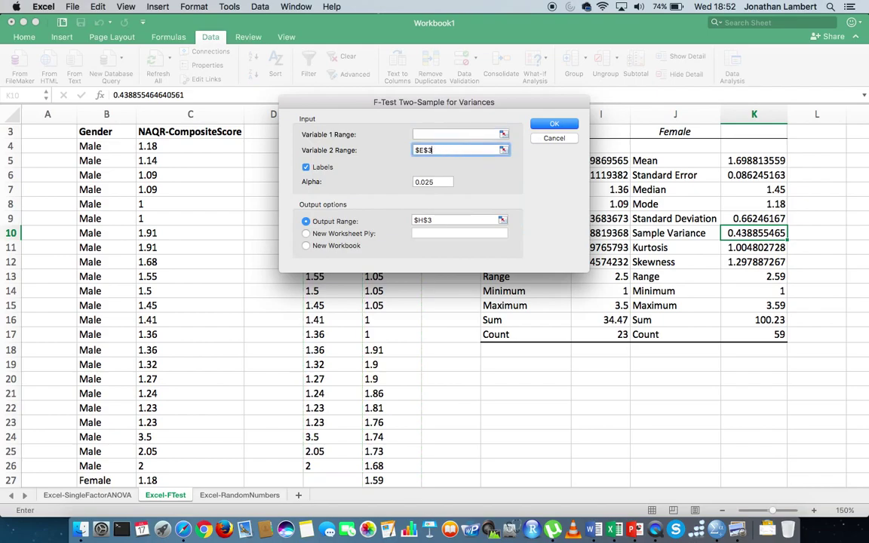
- Set the F-test's Variable 1 range to the Female column, $F$3:$F$62
left_click_drag(414, 104, 114, 123)
left_click(113, 153)
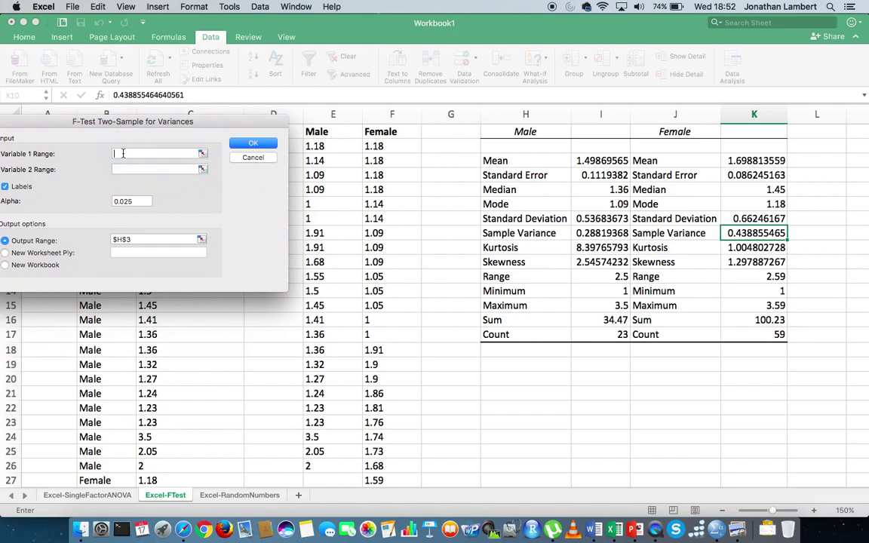
left_click(389, 133)
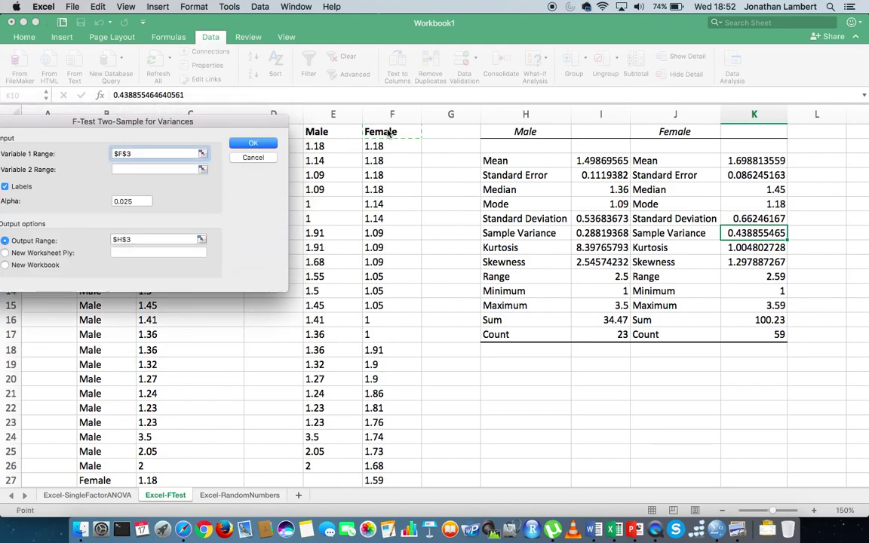
key("super+shift+Down")
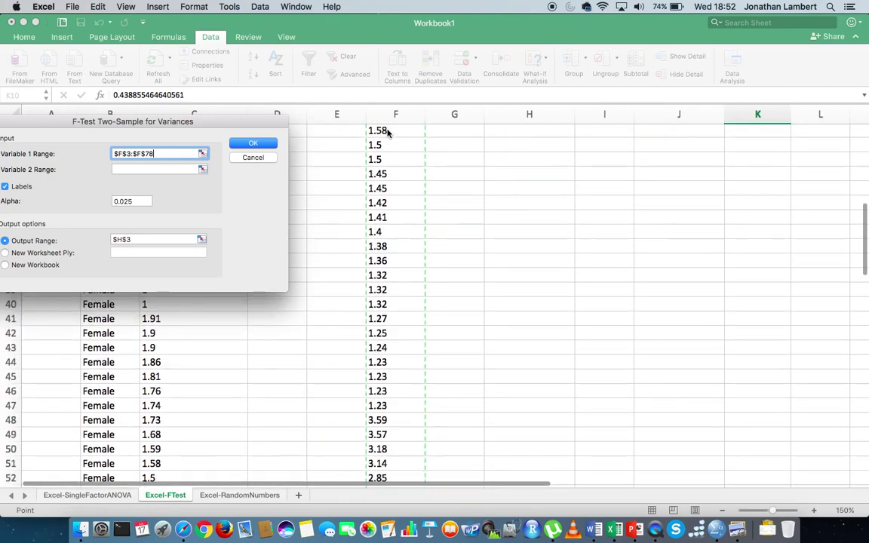
key("shift+Up")
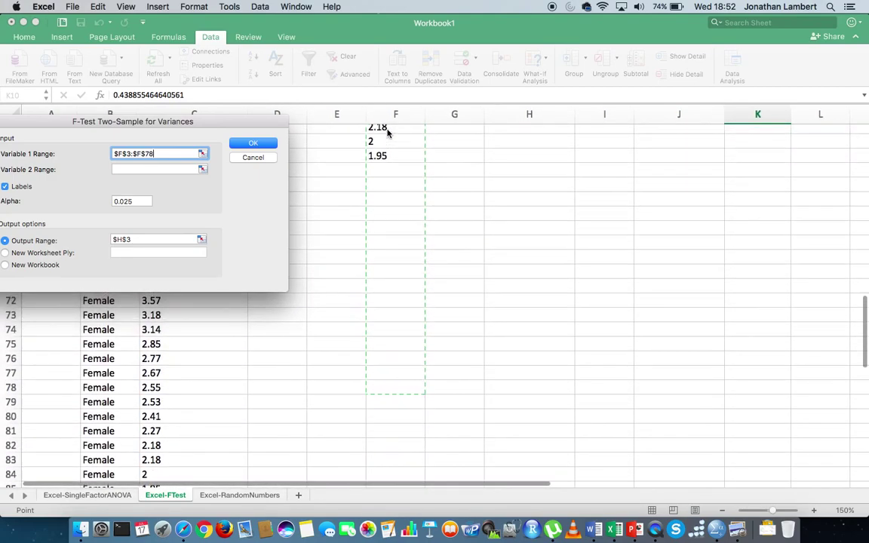
key("shift+Up")
key("shift+Up")
key("shift+Up")
key("shift+Up")
key("shift+Up")
key("shift+Up")
key("shift+Up")
key("shift+Up")
key("shift+Up")
key("shift+Up")
key("shift+Up")
key("shift+Up")
key("shift+Up")
left_click_drag(192, 119, 259, 118)
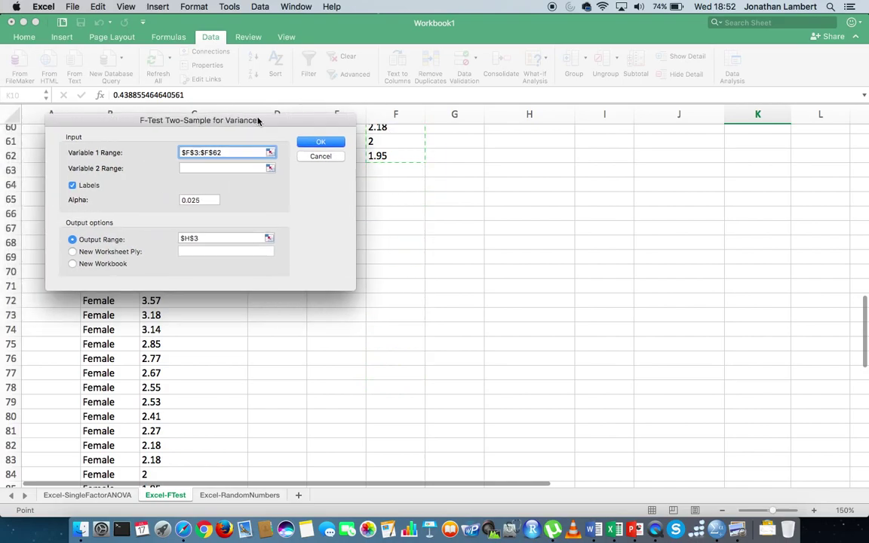
- Set the F-test's Variable 2 range to the Male column including its header, $E$3:$E$26
left_click(198, 168)
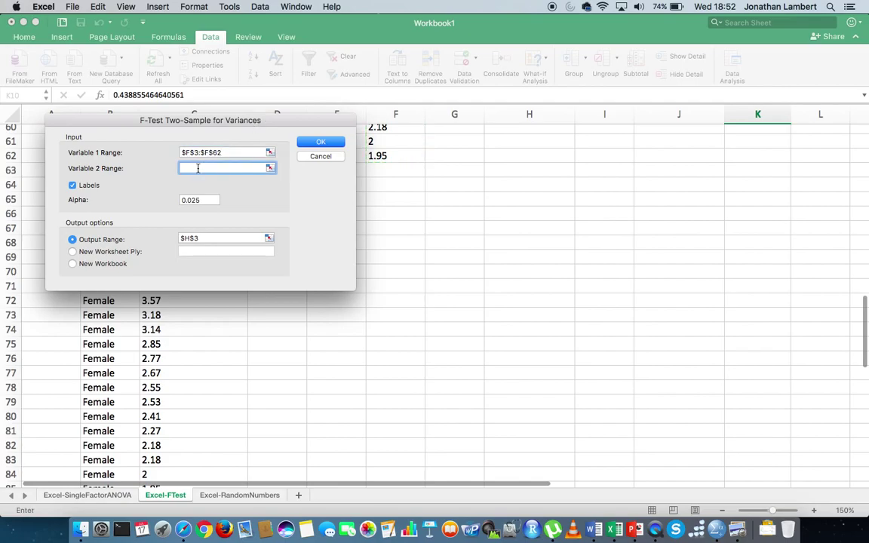
scroll(357, 187, "up", 15)
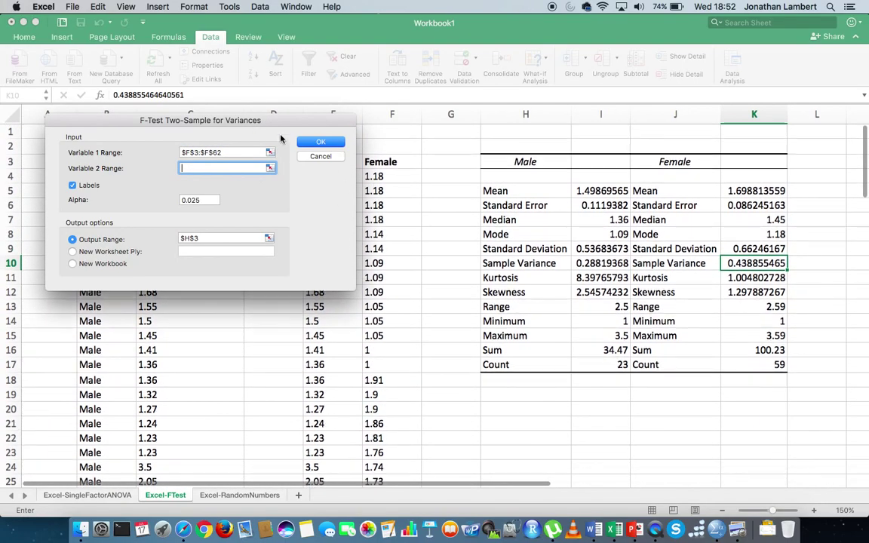
left_click_drag(262, 121, 192, 112)
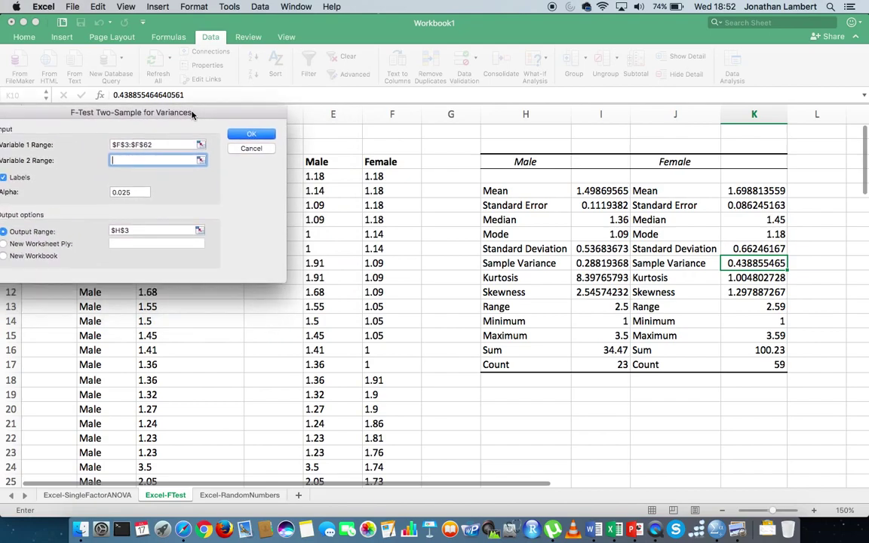
mouse_move(326, 166)
left_mouse_down()
mouse_move(326, 176)
mouse_move(325, 166)
left_mouse_up()
key("shift+Down")
key("shift+Down")
key("shift+Down")
key("shift+Down")
key("shift+Down")
key("shift+Down")
key("shift+Down")
key("shift+Down")
key("shift+Down")
key("shift+Down")
key("shift+Down")
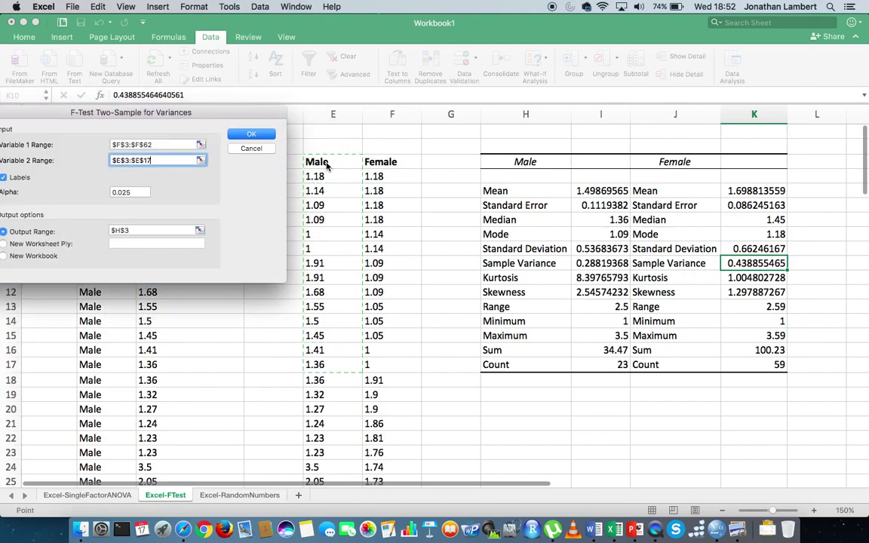
key("shift+Down")
key("shift+Down")
key("shift+Down")
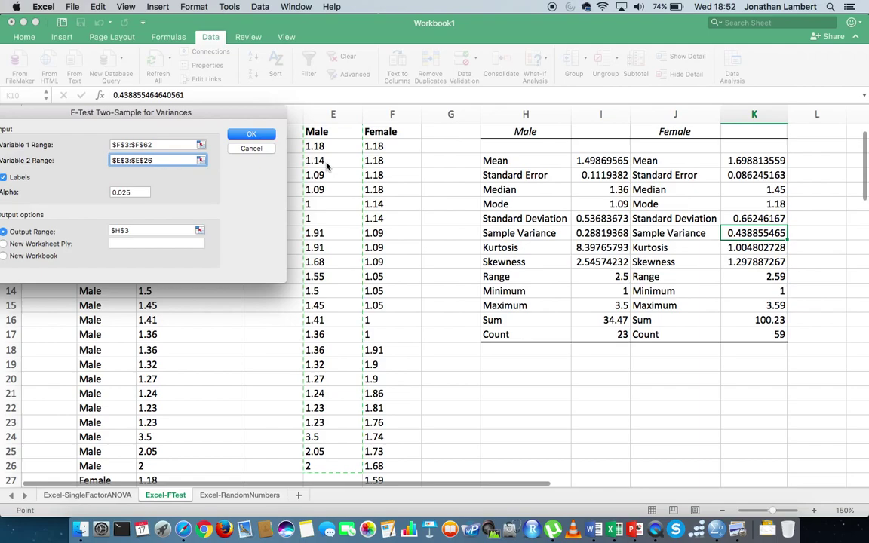
- Set the F-test's output range to $H$20, below the descriptive statistics, and run the test
left_click_drag(238, 119, 308, 91)
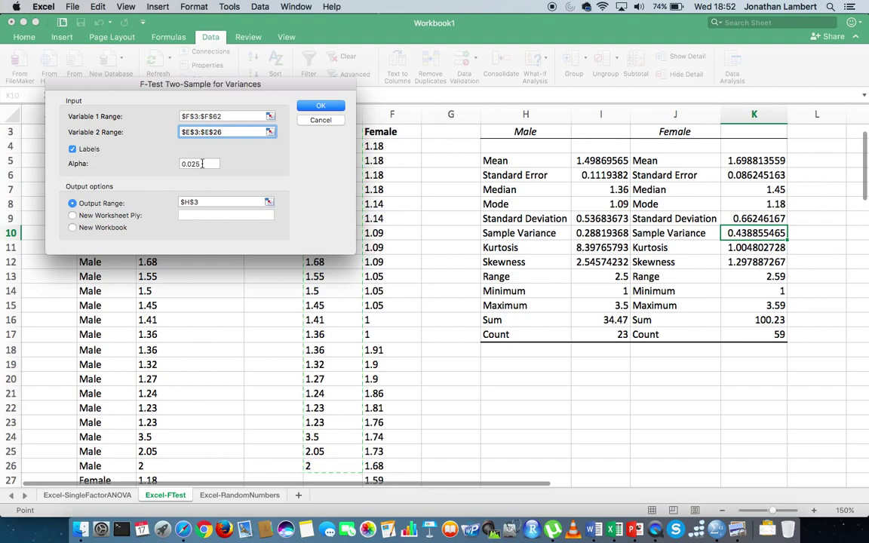
left_click(202, 201)
key("BackSpace")
key("BackSpace")
key("BackSpace")
key("BackSpace")
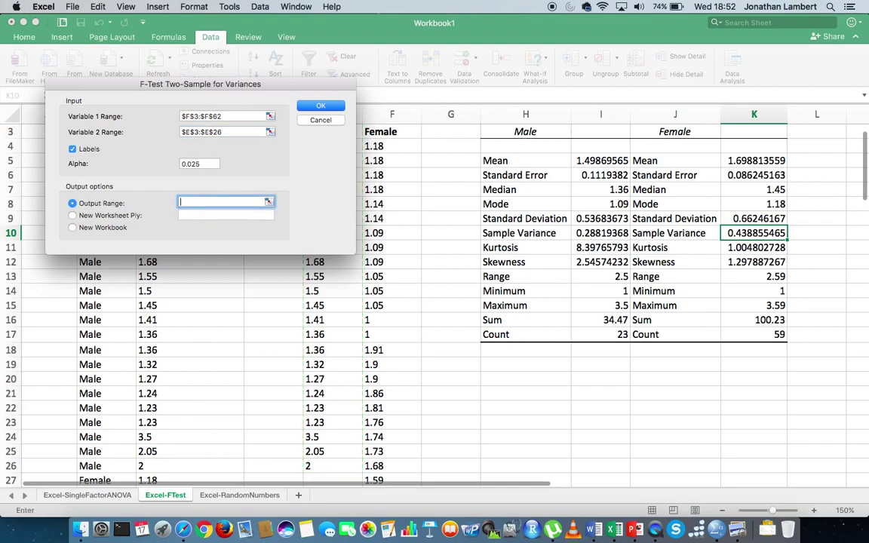
left_click(529, 381)
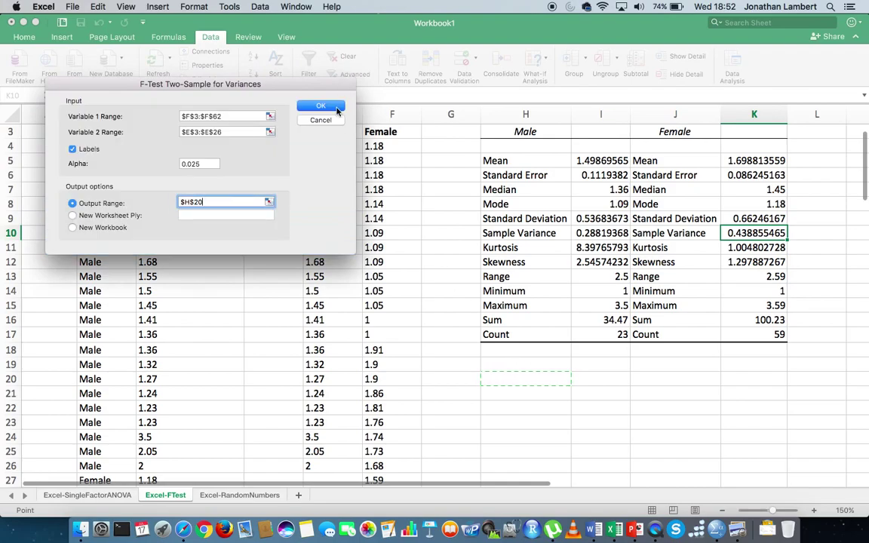
left_click(307, 103)
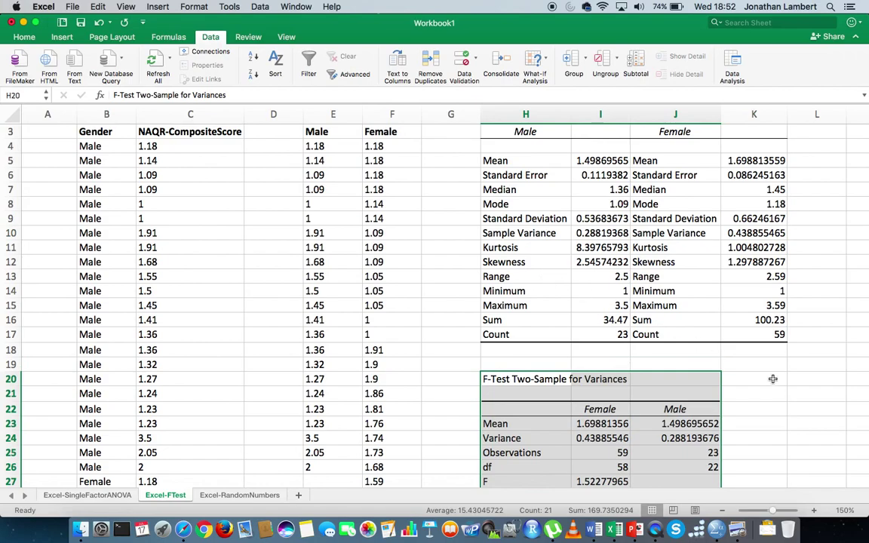
- Compare the F statistic with the F Critical one-tail value in the F-test output table
scroll(772, 378, "down", 5)
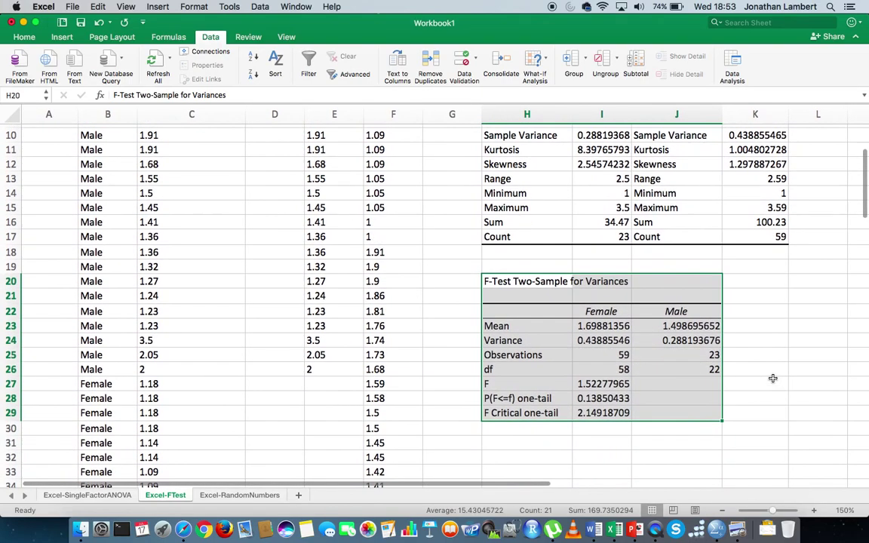
left_click(519, 384)
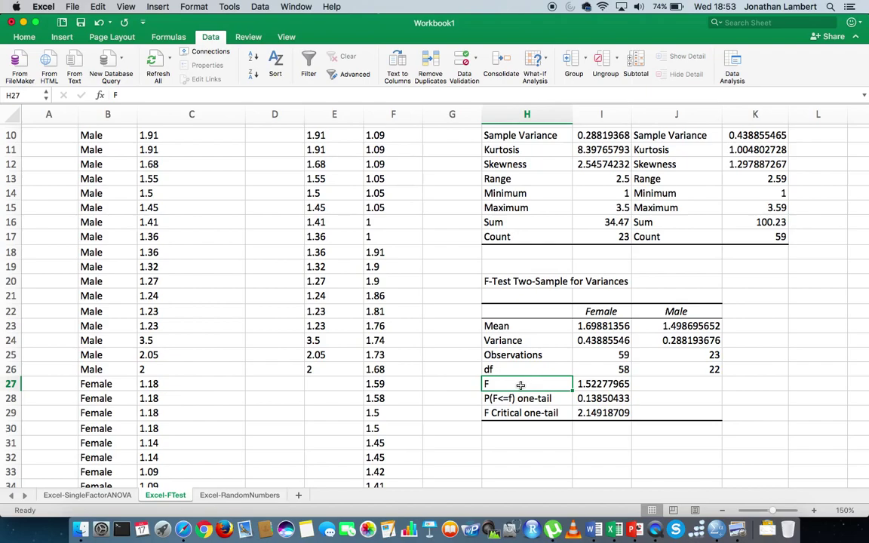
key("shift+Right")
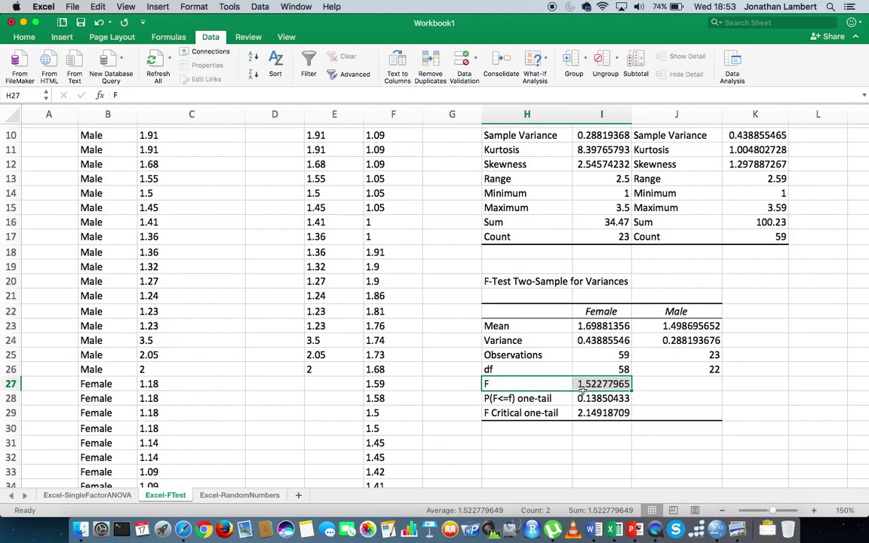
left_click(527, 413)
key("shift+Right")
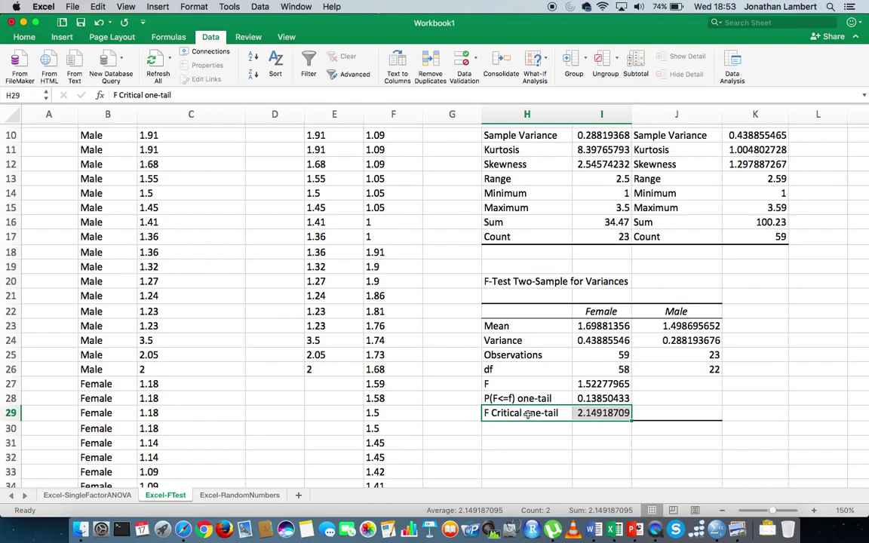
key("Right")
key("Up")
key("Up")
key("Down")
key("Down")
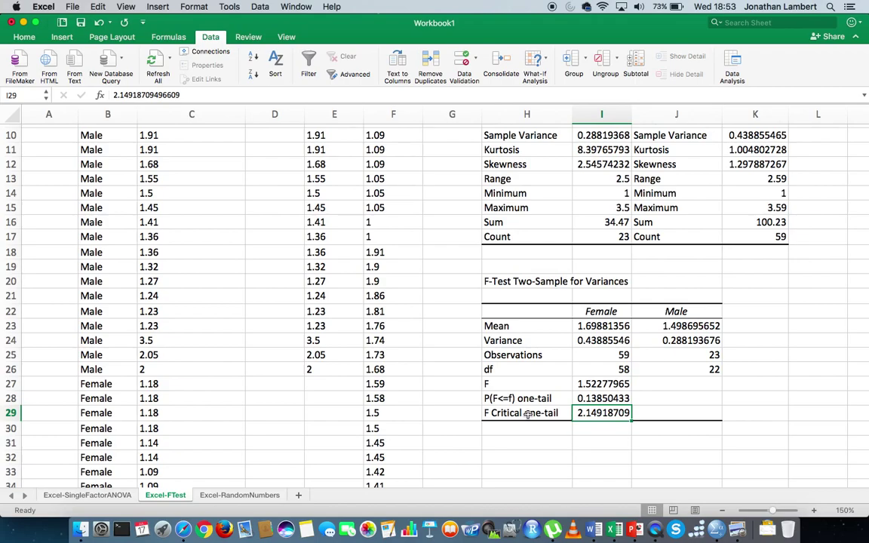
- Start a t-Test: Two-Sample Assuming Equal Variances from the data analysis tools
scroll(527, 413, "down", 7)
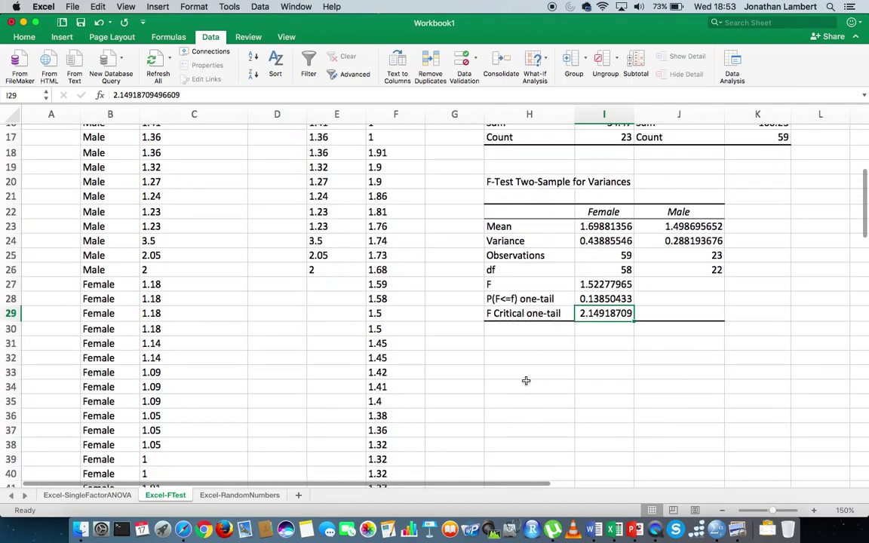
left_click(521, 373)
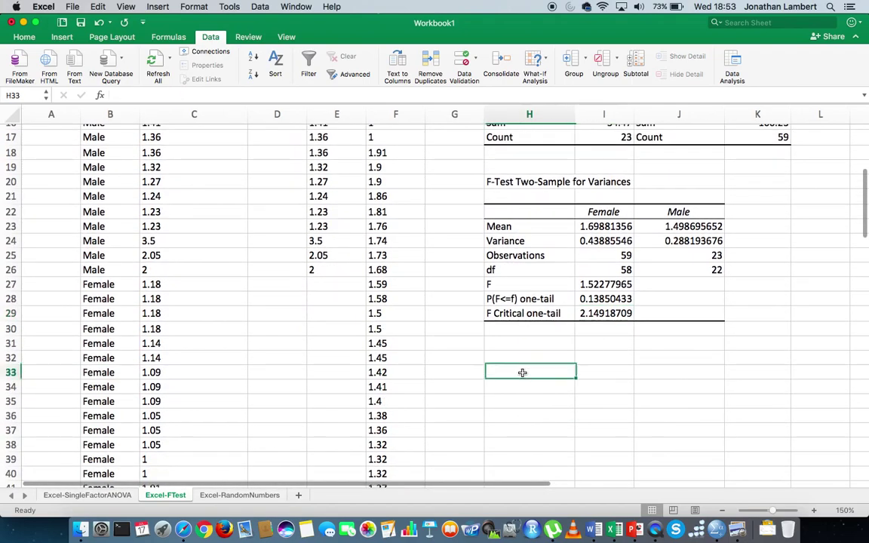
left_click(733, 66)
scroll(362, 171, "down", 5)
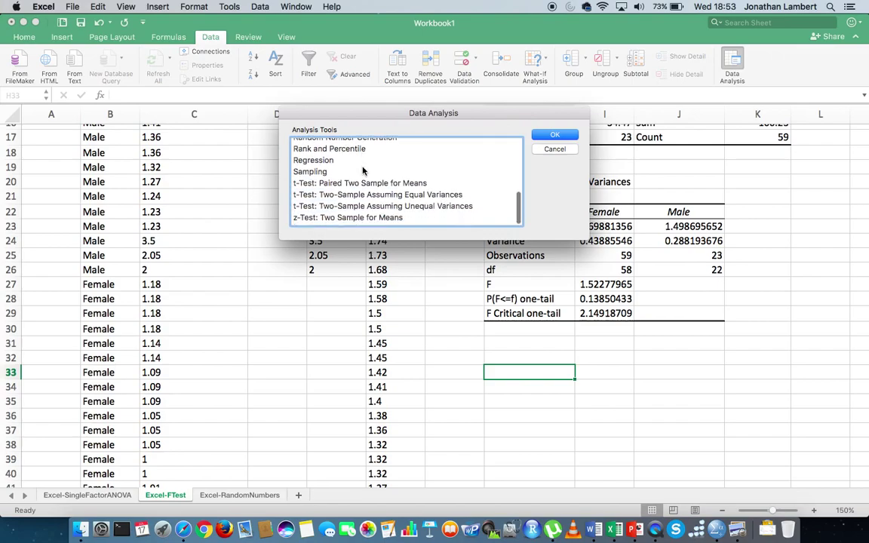
left_click(307, 187)
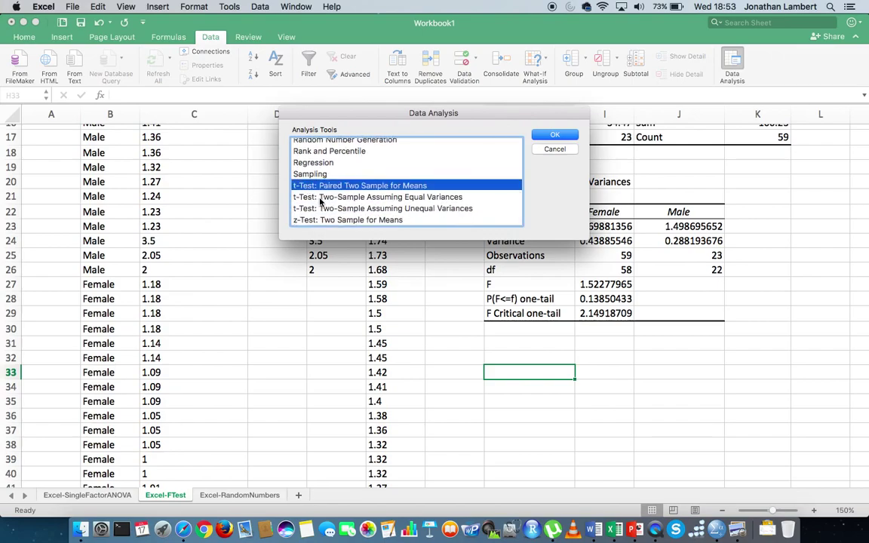
left_click(320, 197)
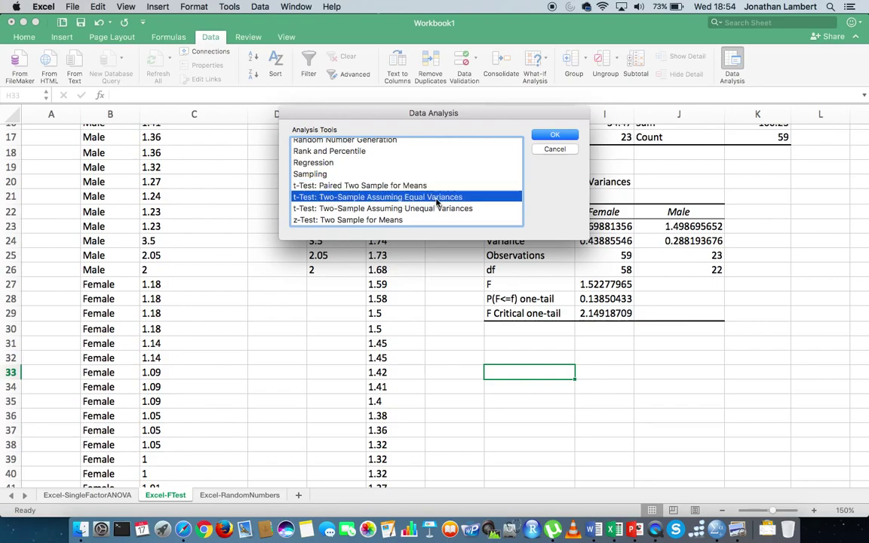
left_click(374, 209)
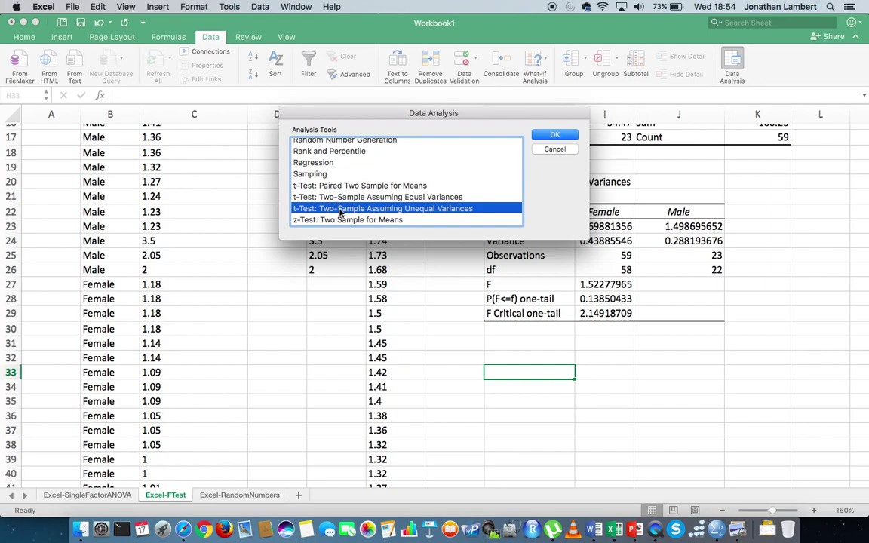
left_click(421, 198)
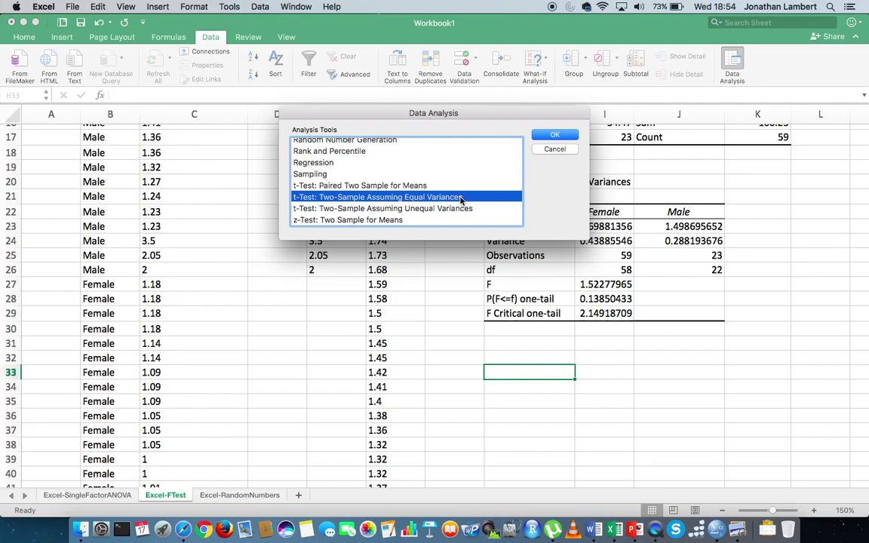
left_click(548, 136)
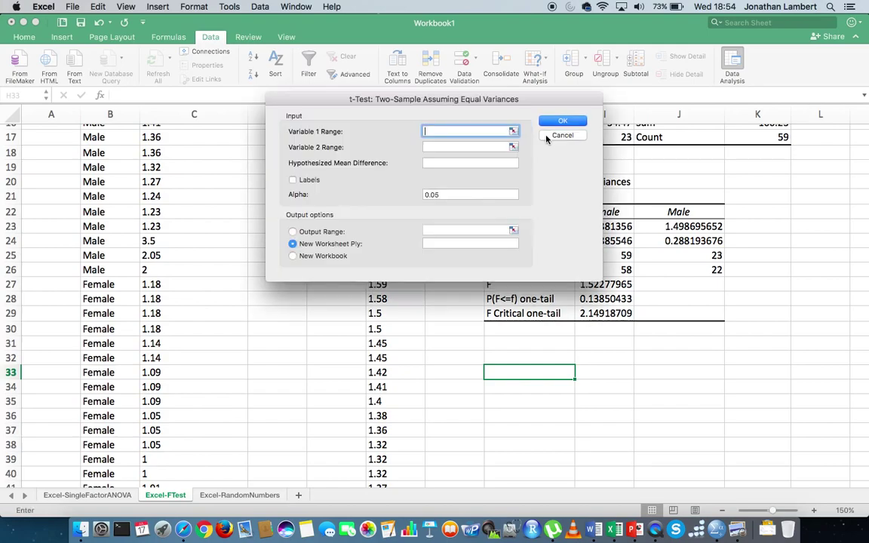
- Set the t-test's Variable 1 range to the Female column's scores, starting from the header in F3
left_click_drag(453, 99, 281, 152)
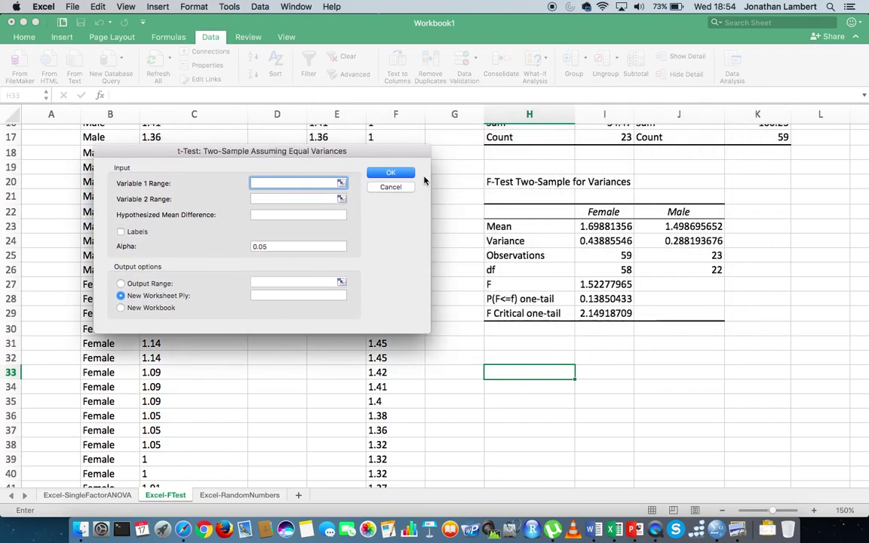
scroll(443, 191, "up", 6)
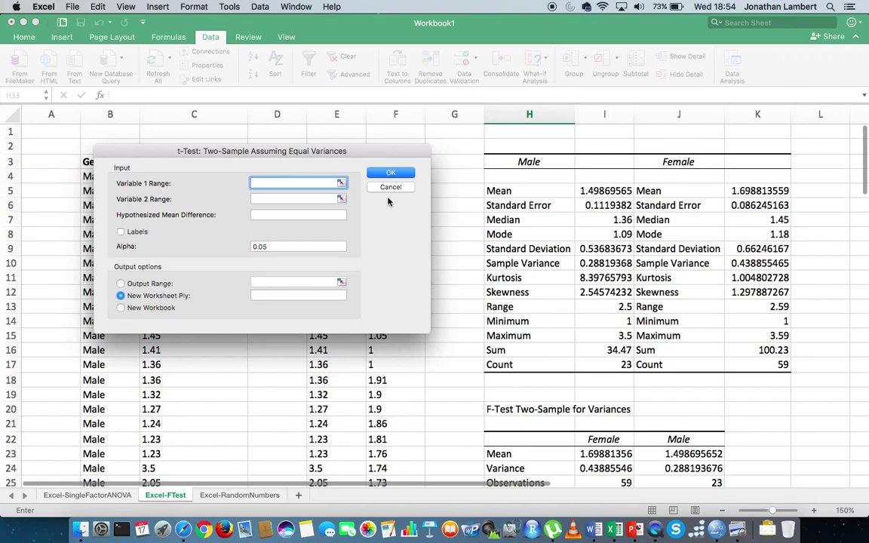
left_click(266, 198)
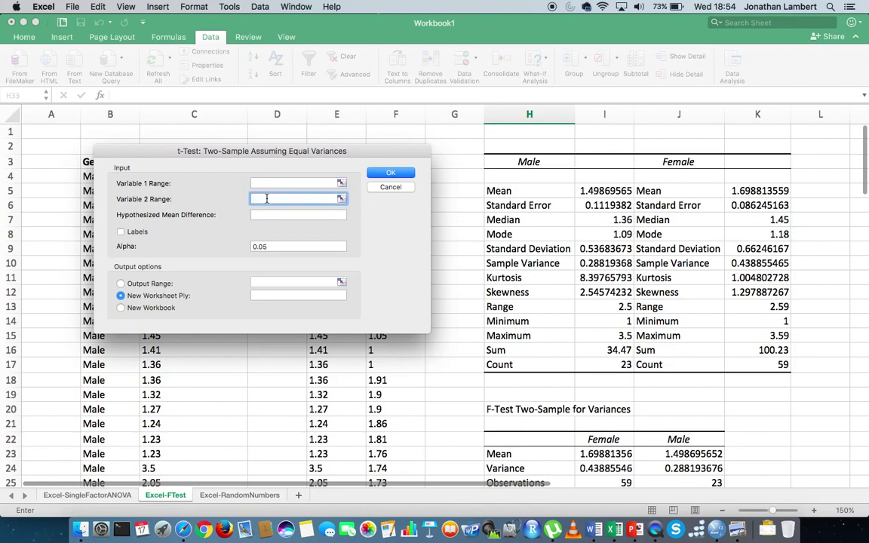
left_click_drag(283, 151, 144, 133)
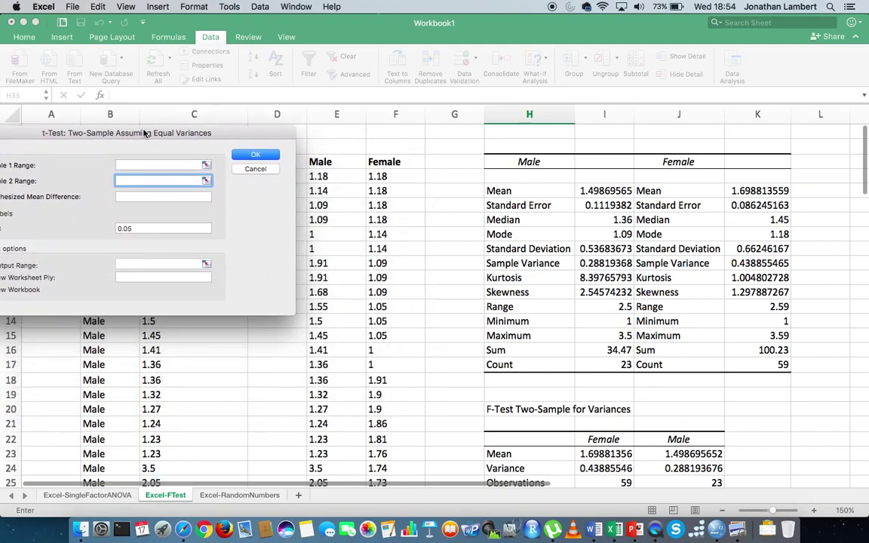
left_click(124, 165)
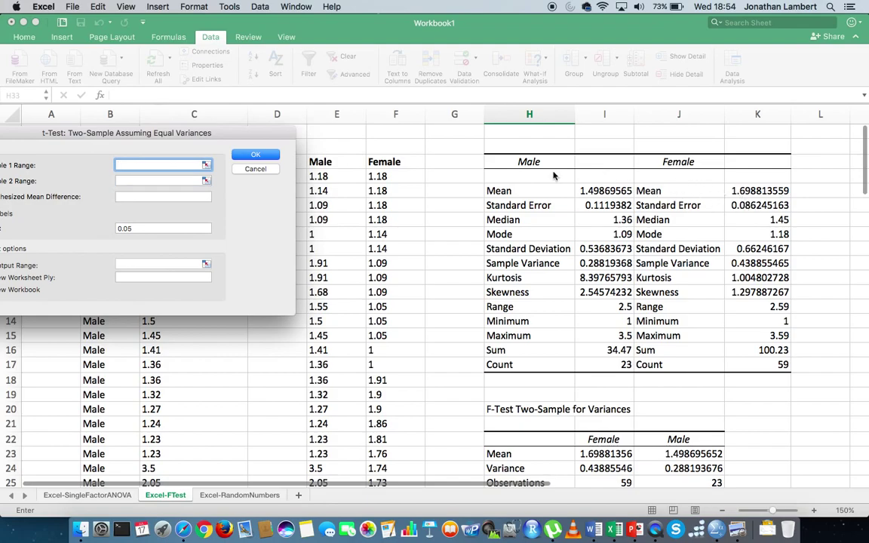
left_click(395, 164)
key("shift+Down")
key("shift+Down")
key("shift+Down")
key("shift+Down")
key("shift+Down")
key("shift+Down")
key("shift+Down")
key("shift+Down")
key("shift+Down")
key("shift+Down")
key("shift+Down")
key("shift+Down")
key("shift+Down")
key("shift+Down")
key("shift+Down")
key("shift+Down")
key("shift+Down")
key("shift+Down")
key("shift+Down")
key("shift+Down")
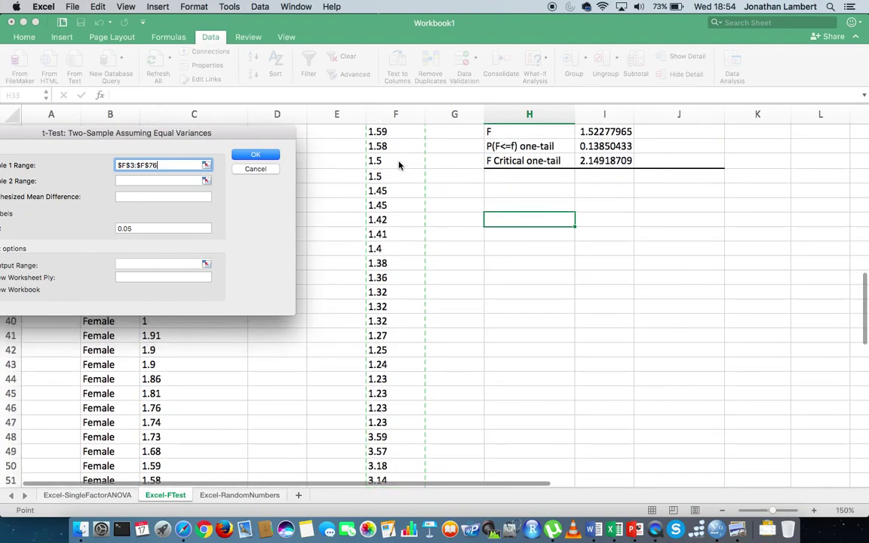
key("shift+Down")
key("shift+Down")
key("shift+Down")
key("shift+Down")
key("shift+Down")
key("shift+Down")
key("shift+Down")
key("shift+Down")
key("shift+Down")
key("shift+Down")
key("shift+Down")
key("shift+Down")
key("shift+Down")
key("shift+Down")
key("shift+Down")
key("shift+Down")
key("shift+Down")
key("shift+Down")
key("shift+Down")
key("shift+Down")
key("shift+Up")
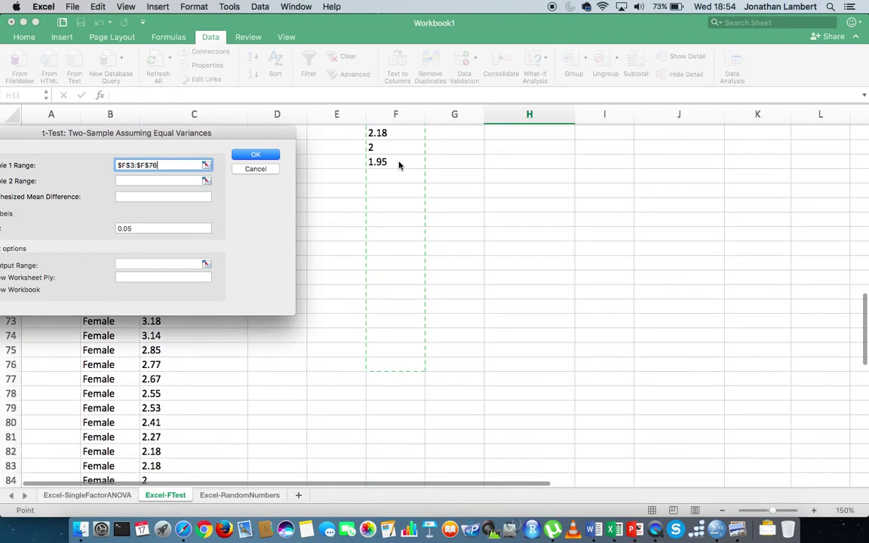
key("shift+Up")
key("shift+Up")
key("shift+Up")
key("shift+Up")
key("shift+Up")
key("shift+Up")
key("shift+Up")
key("shift+Up")
key("shift+Up")
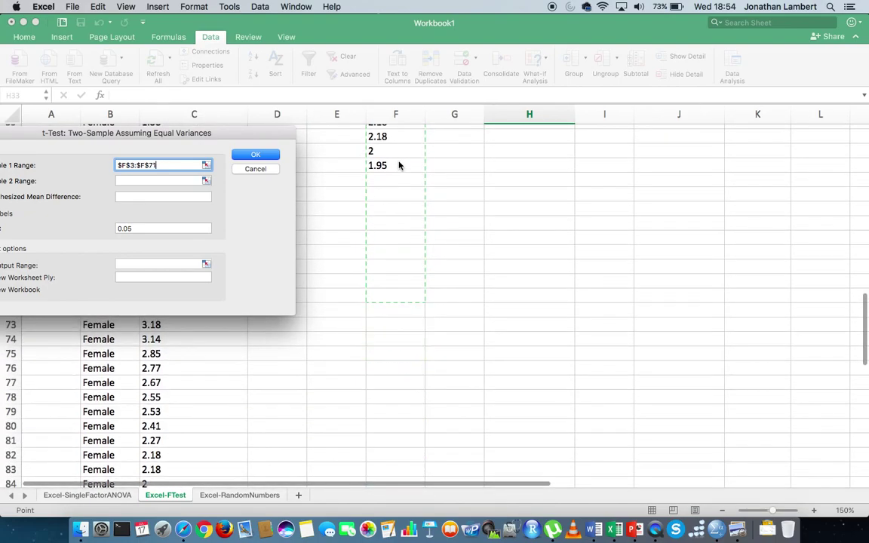